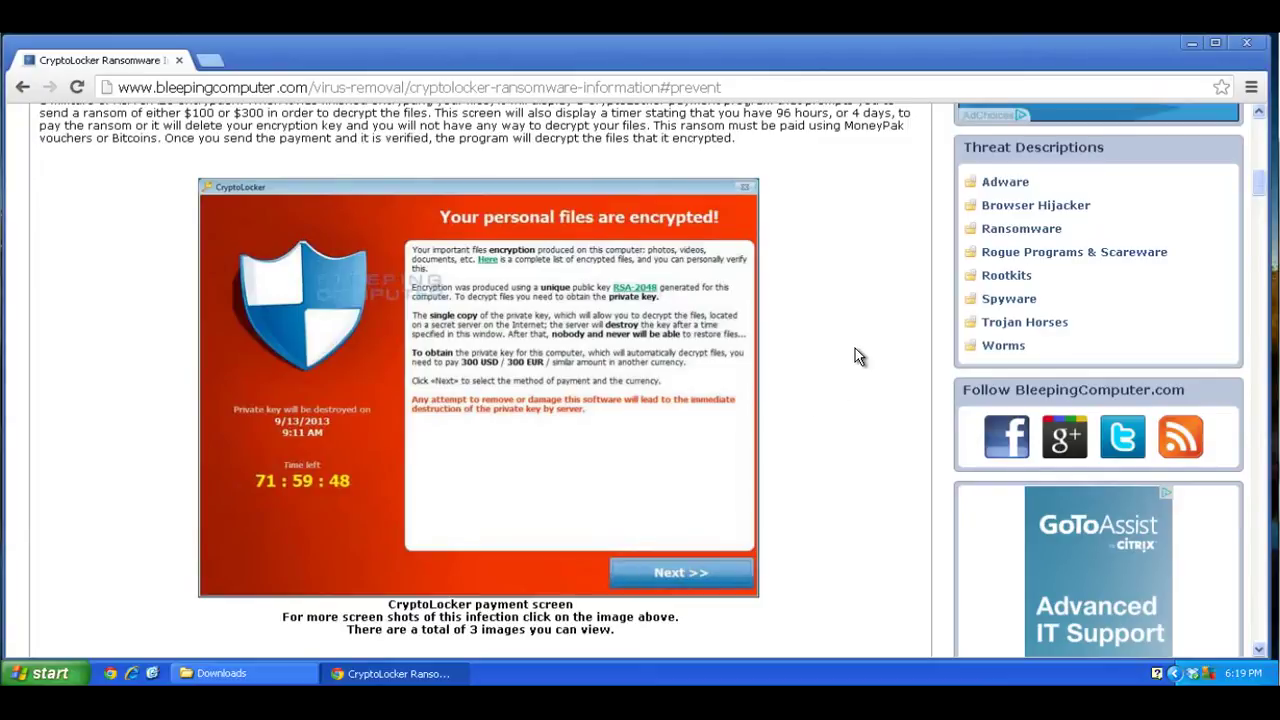
- Jump to the guide's item 15 CryptoPrevent section and download CryptoPrevent.zip (312 KB) from the foolishit link
{"action": "scroll", "coordinate": [855, 357], "scroll_direction": "up", "scroll_amount": 10}
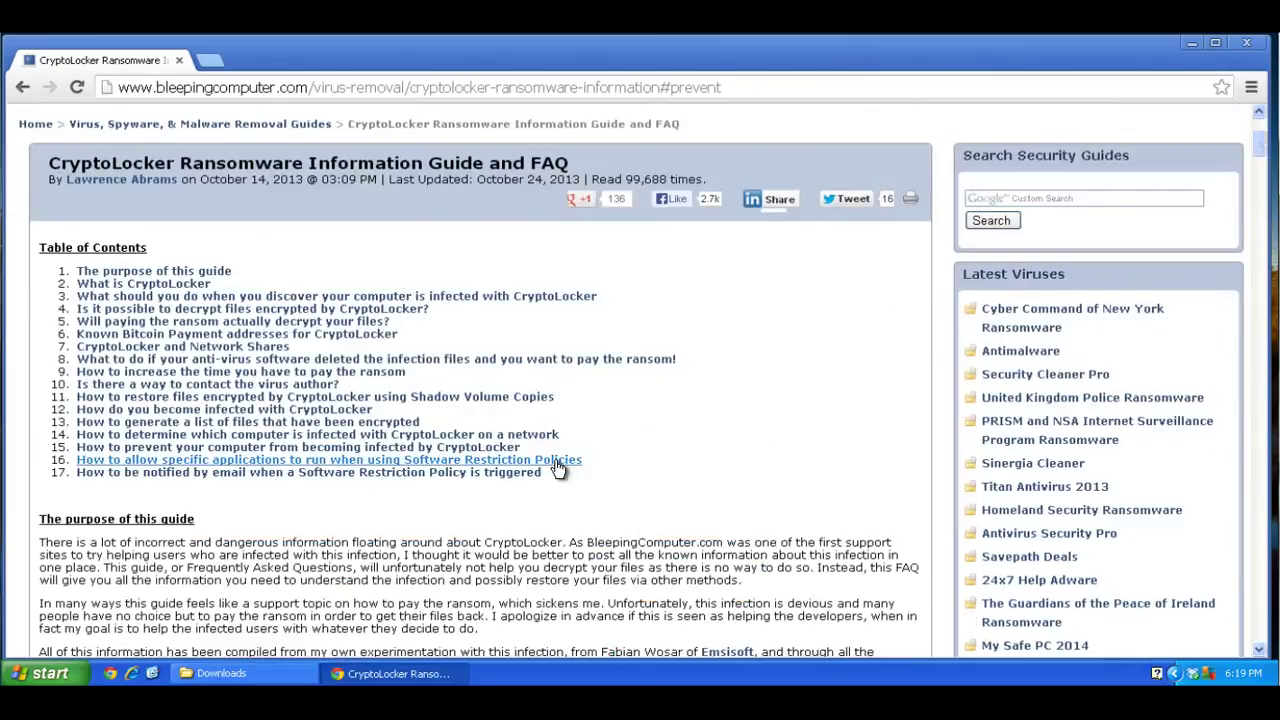
{"action": "left_click", "coordinate": [423, 448]}
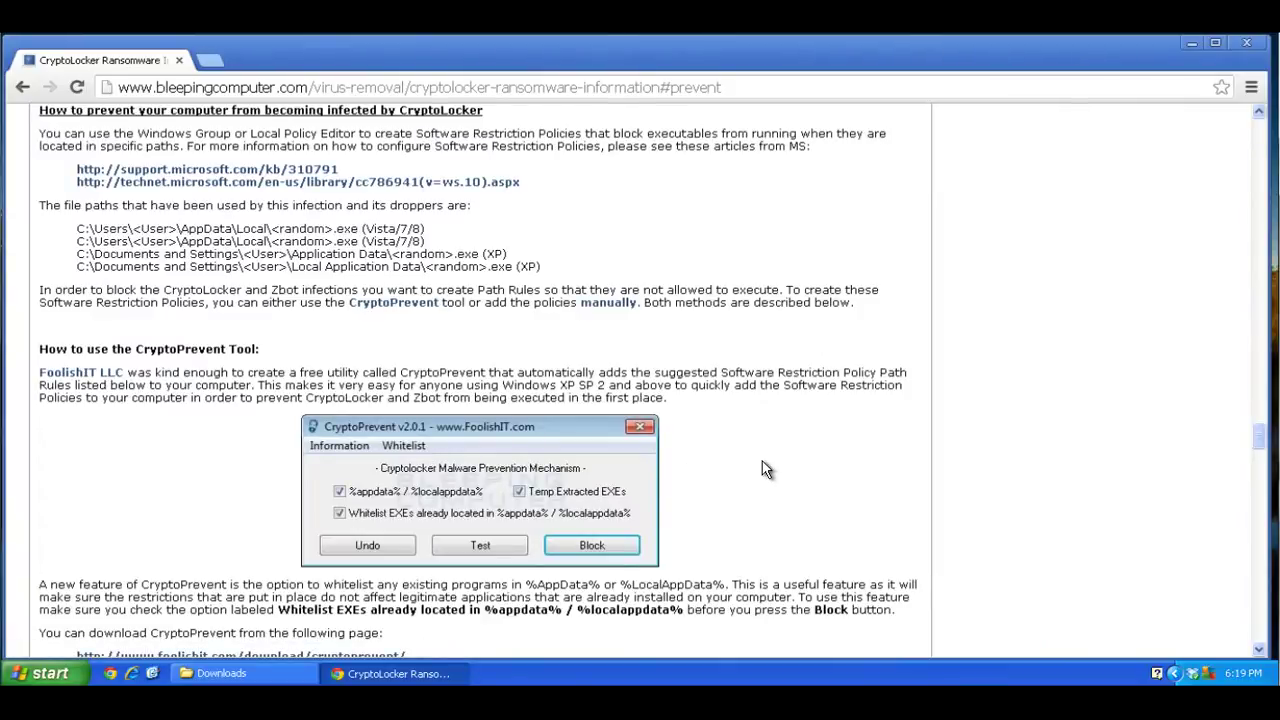
{"action": "scroll", "coordinate": [762, 470], "scroll_direction": "down", "scroll_amount": 1}
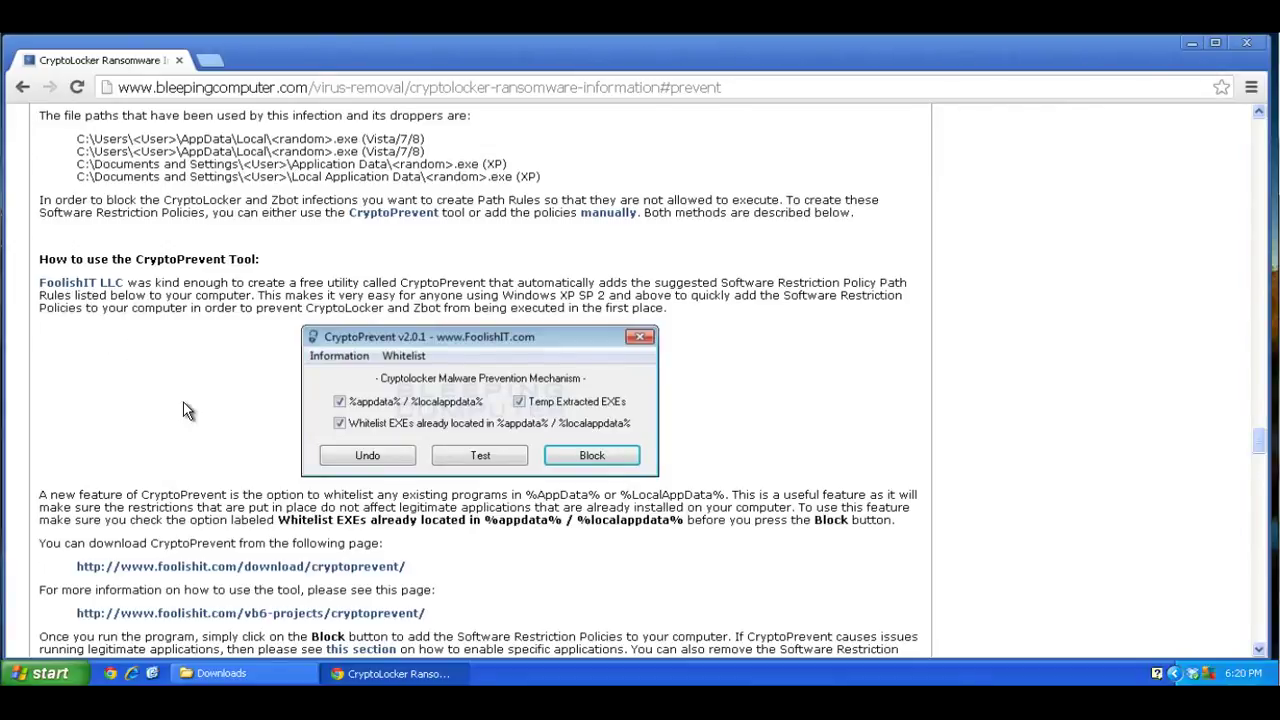
{"action": "scroll", "coordinate": [183, 410], "scroll_direction": "down", "scroll_amount": 2}
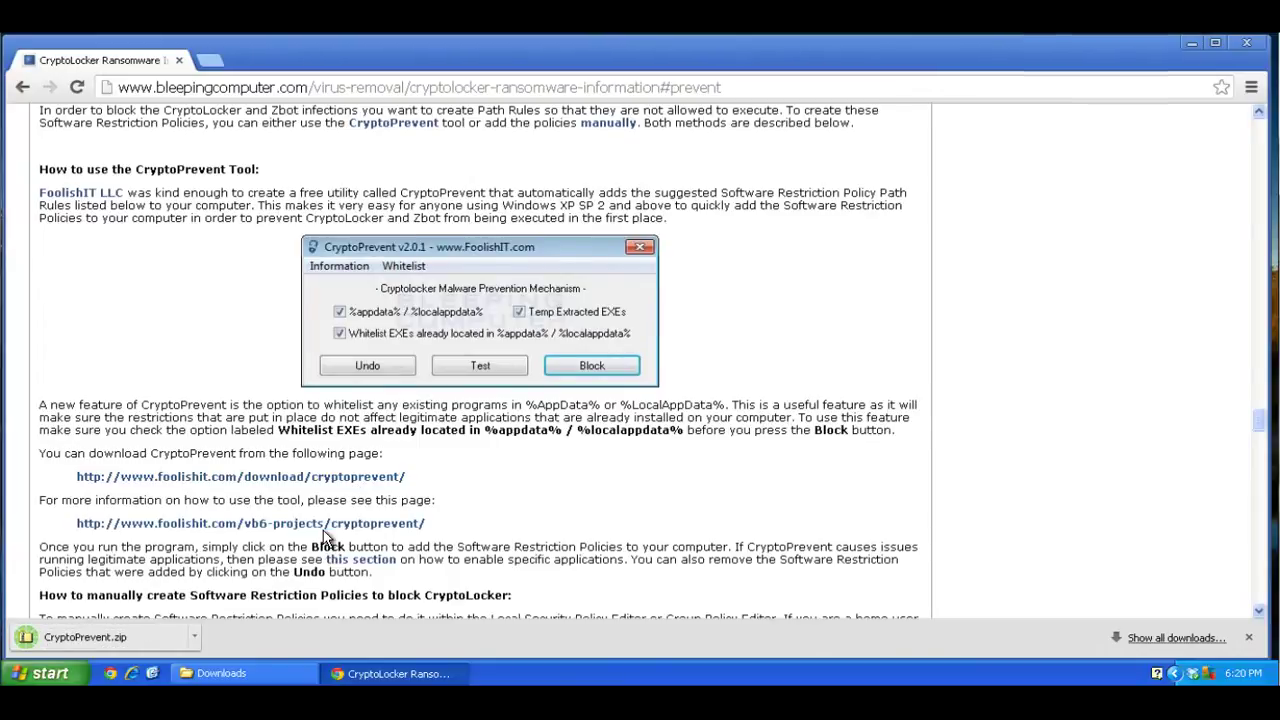
{"action": "left_click", "coordinate": [446, 676]}
- Extract CryptoPrevent.zip from Downloads into a CryptoPrevent folder without auto-showing files, and open that folder
{"action": "left_click", "coordinate": [212, 674]}
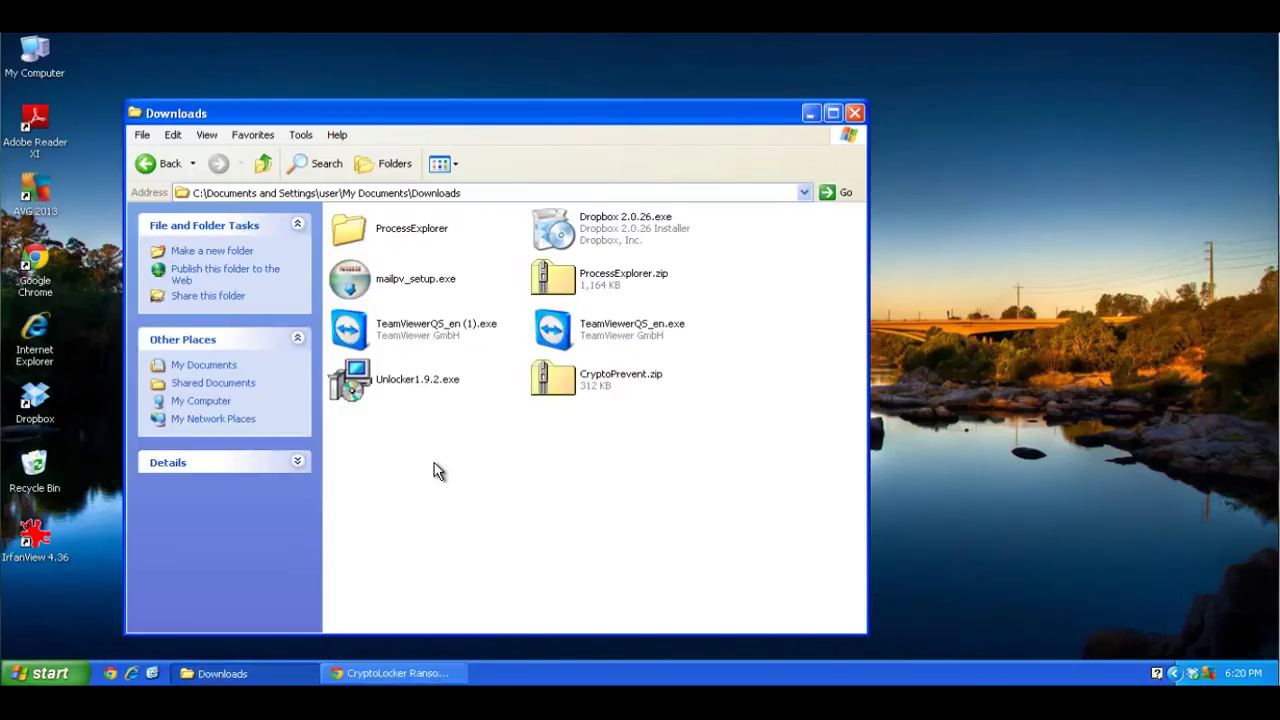
{"action": "right_click", "coordinate": [555, 381]}
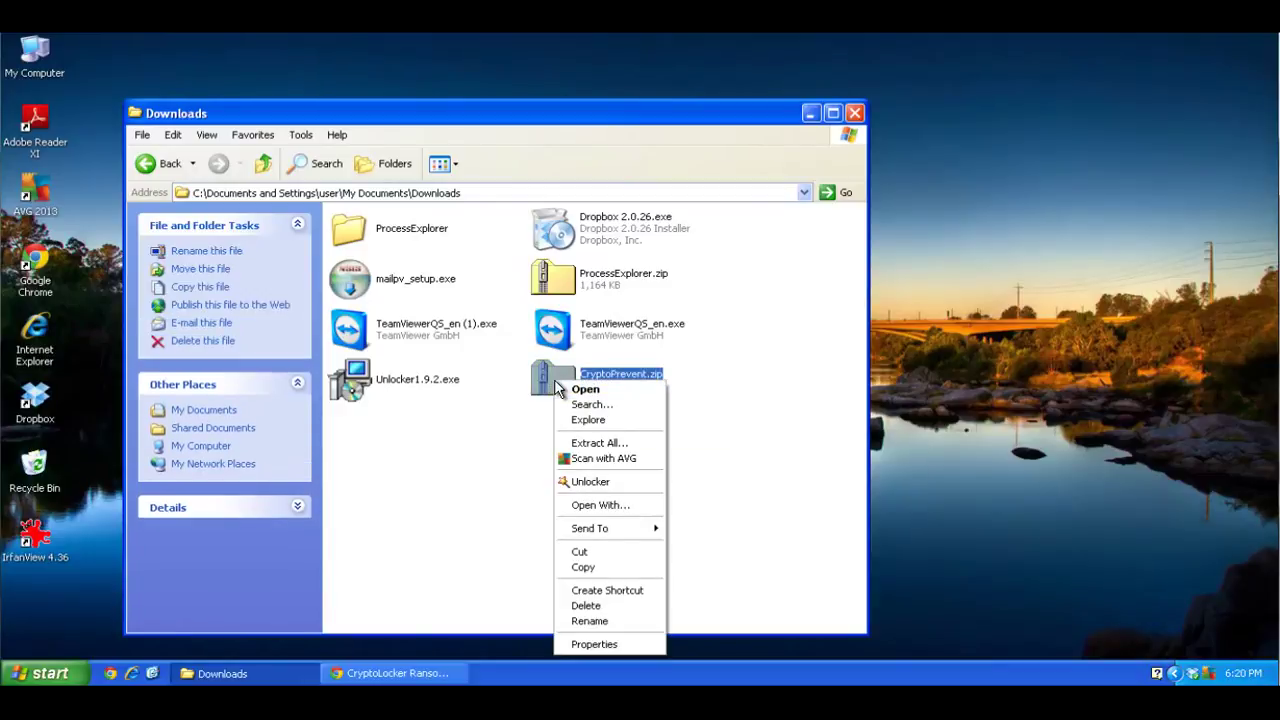
{"action": "left_click", "coordinate": [585, 443]}
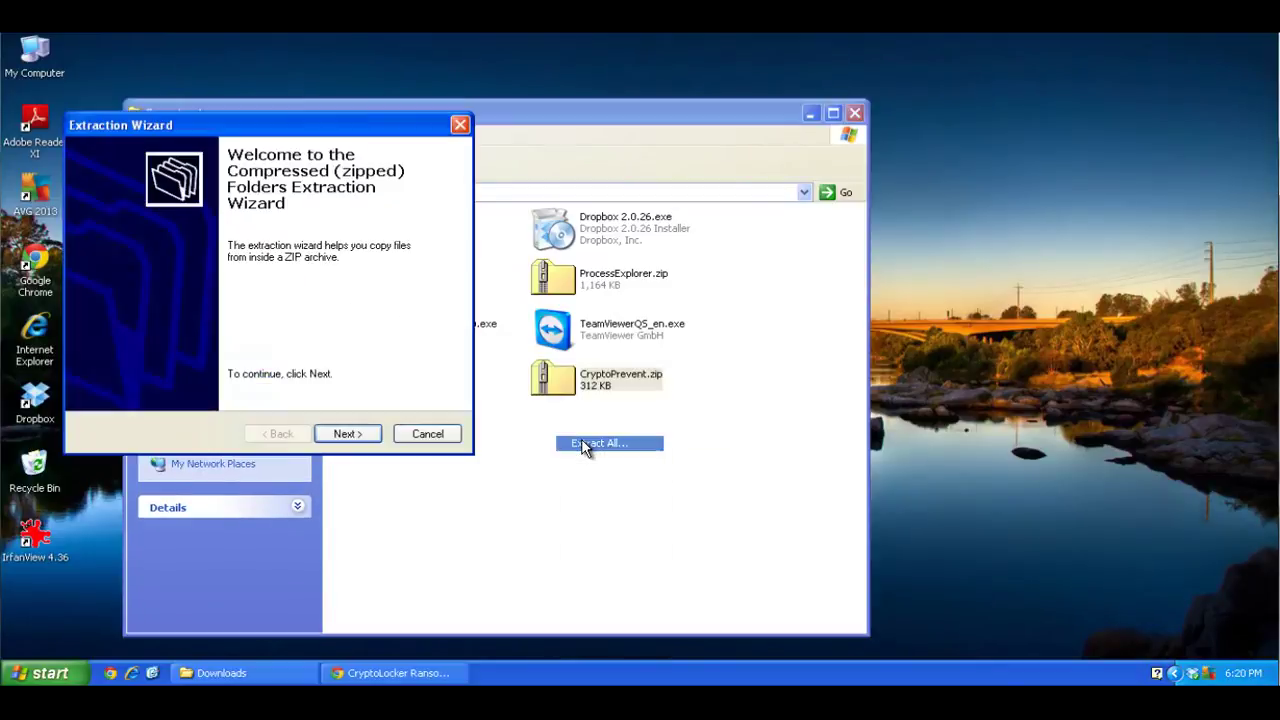
{"action": "left_click", "coordinate": [355, 437]}
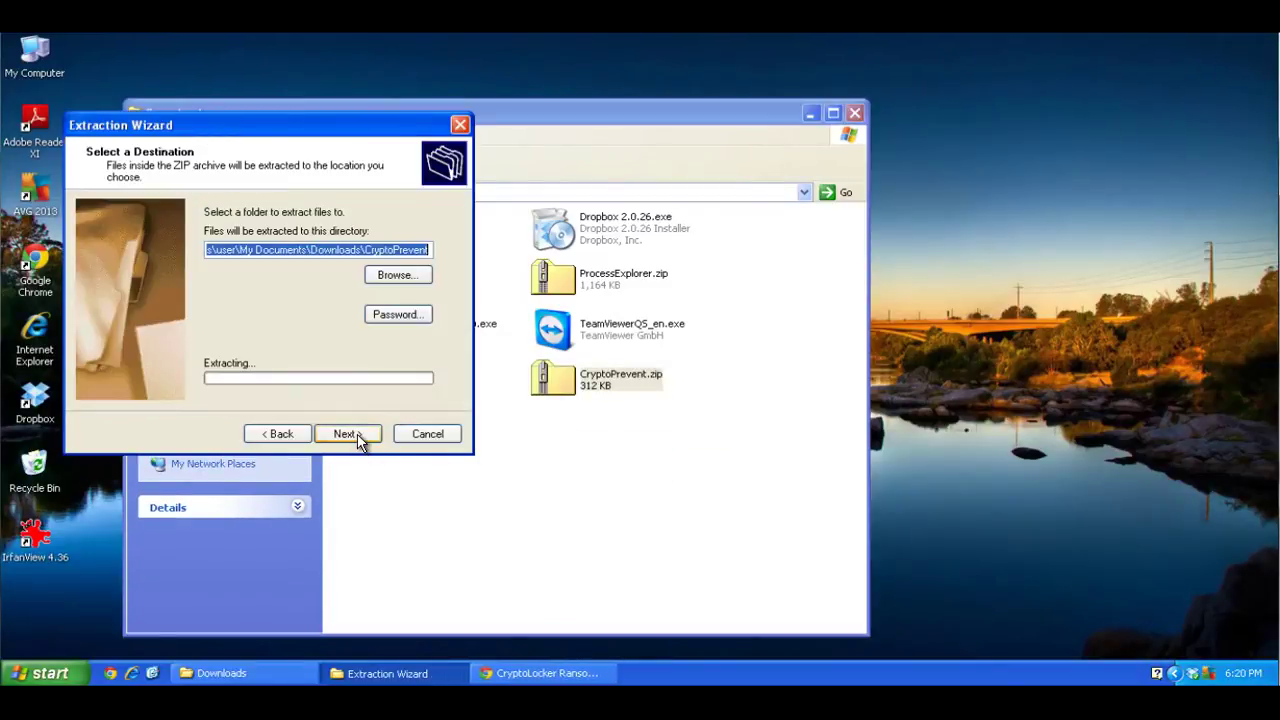
{"action": "left_click", "coordinate": [347, 438]}
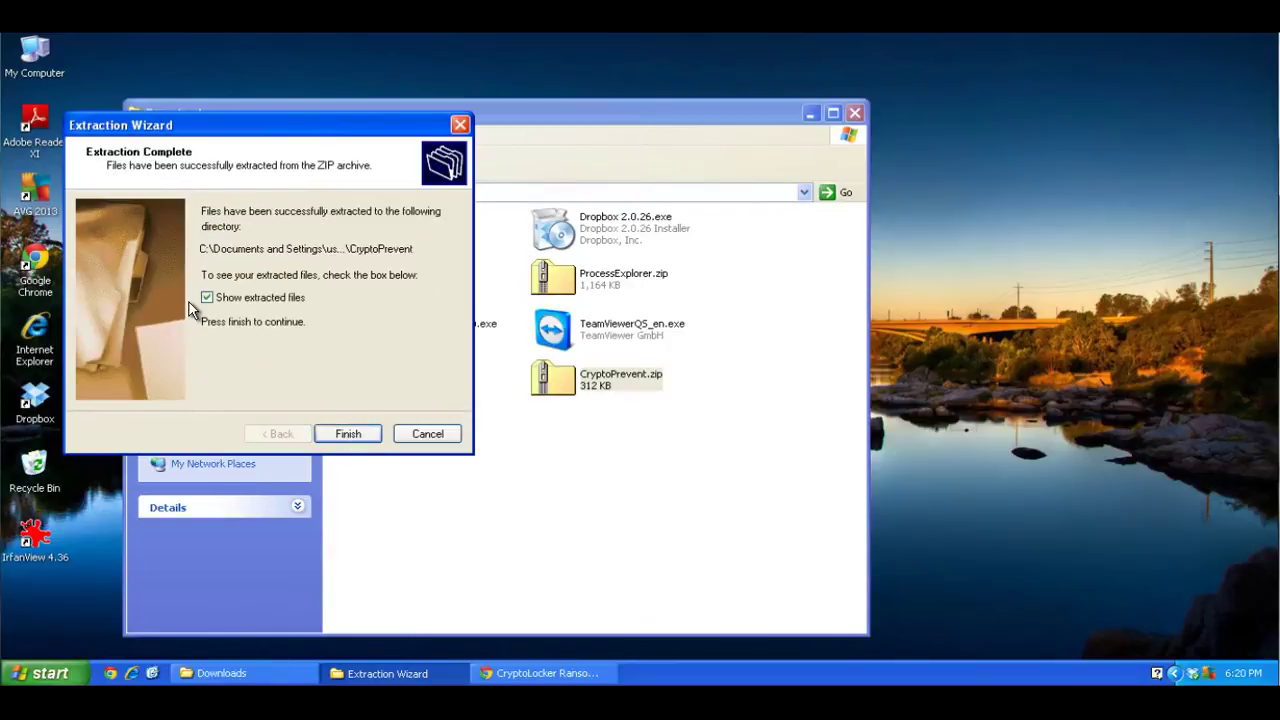
{"action": "left_click", "coordinate": [207, 297]}
{"action": "left_click", "coordinate": [331, 436]}
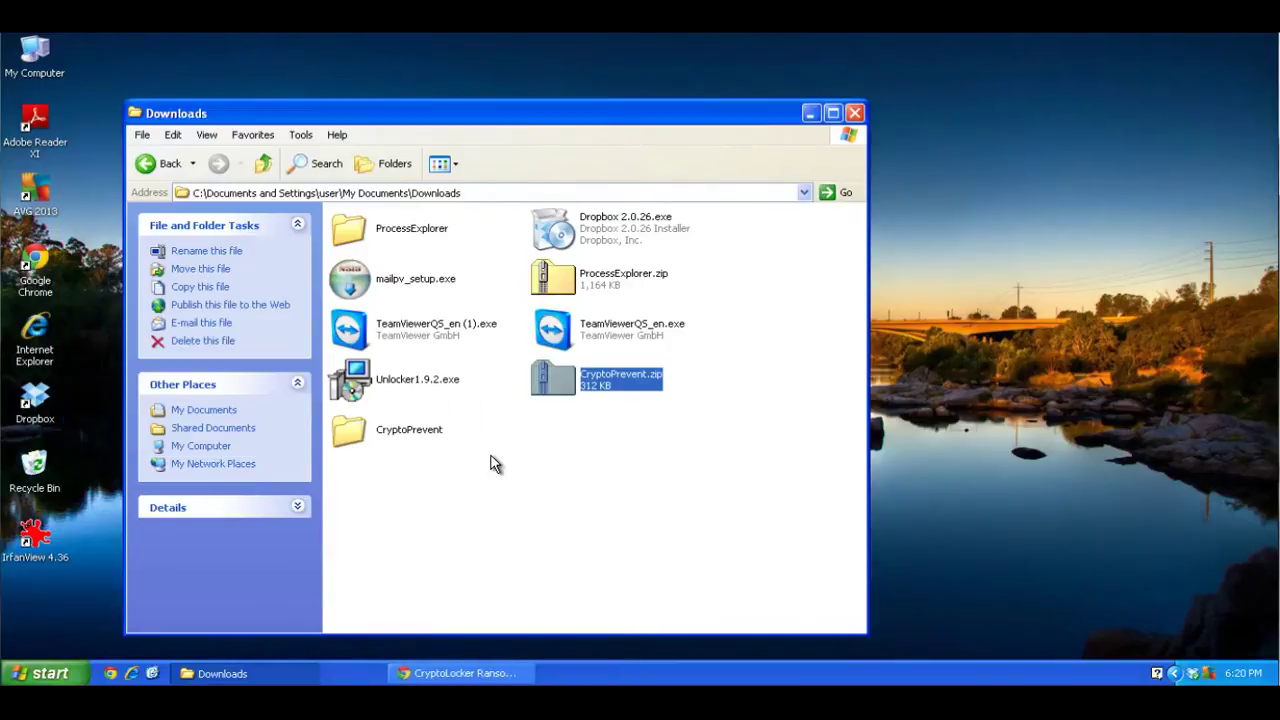
{"action": "double_click", "coordinate": [397, 428]}
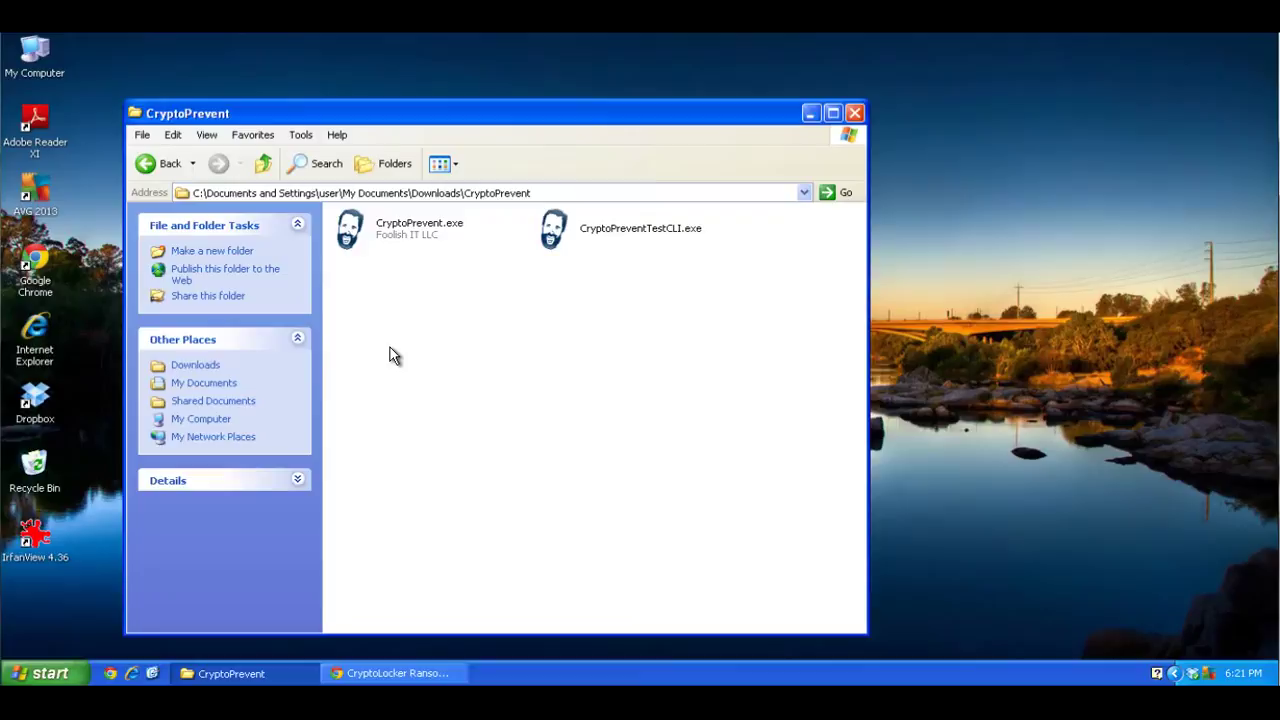
- Run CryptoPrevent.exe, test to see prevention is not applied, then create the blocking policies
{"action": "double_click", "coordinate": [360, 238]}
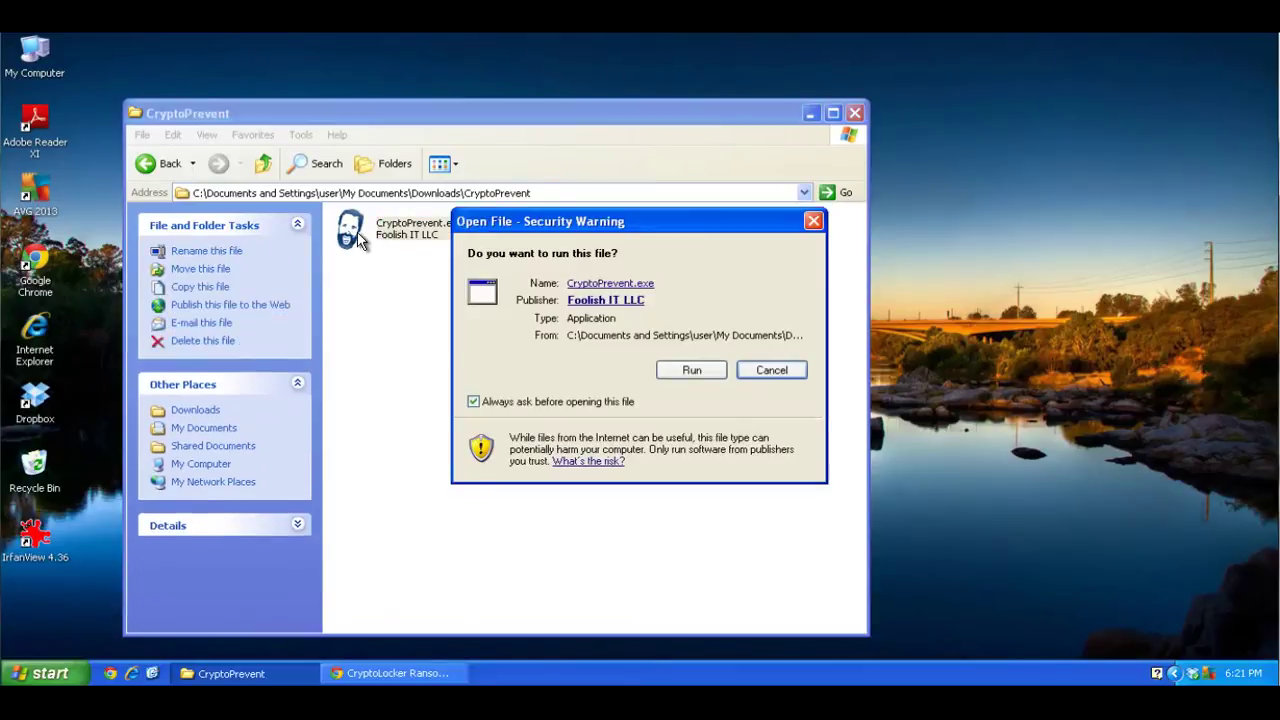
{"action": "left_click", "coordinate": [691, 372]}
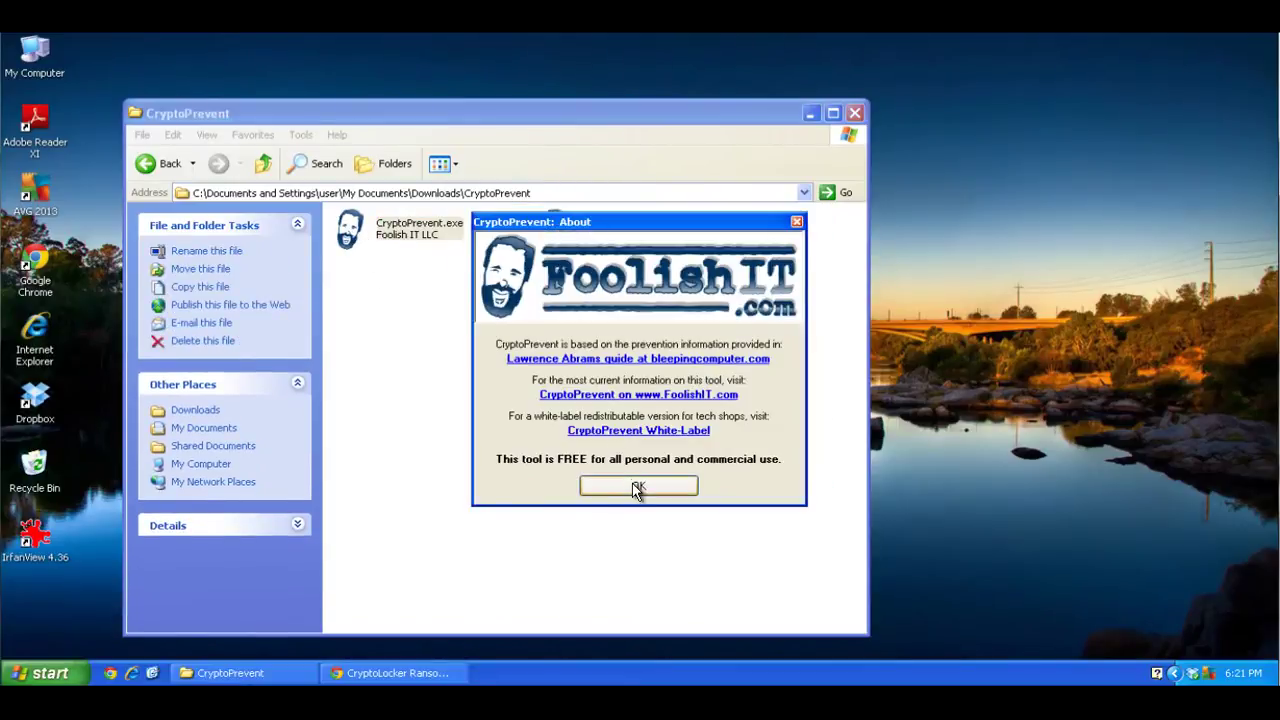
{"action": "left_click", "coordinate": [636, 487]}
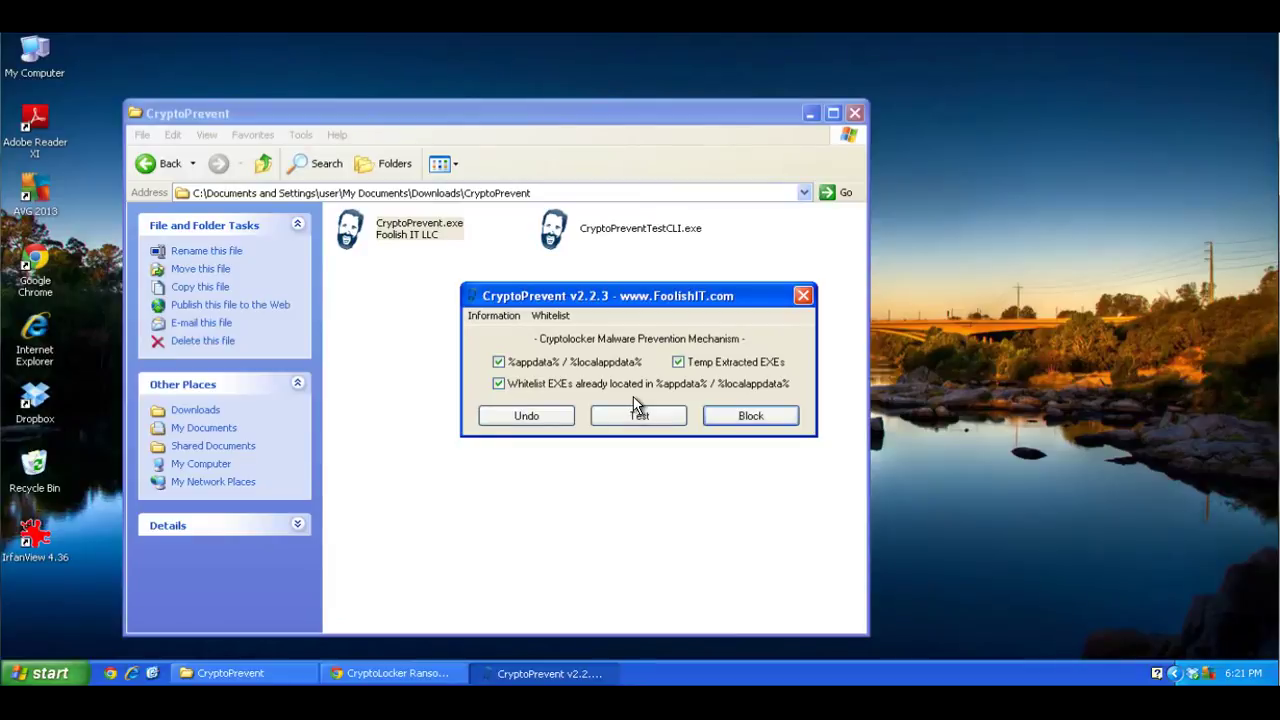
{"action": "left_click", "coordinate": [753, 402]}
{"action": "left_click", "coordinate": [671, 421]}
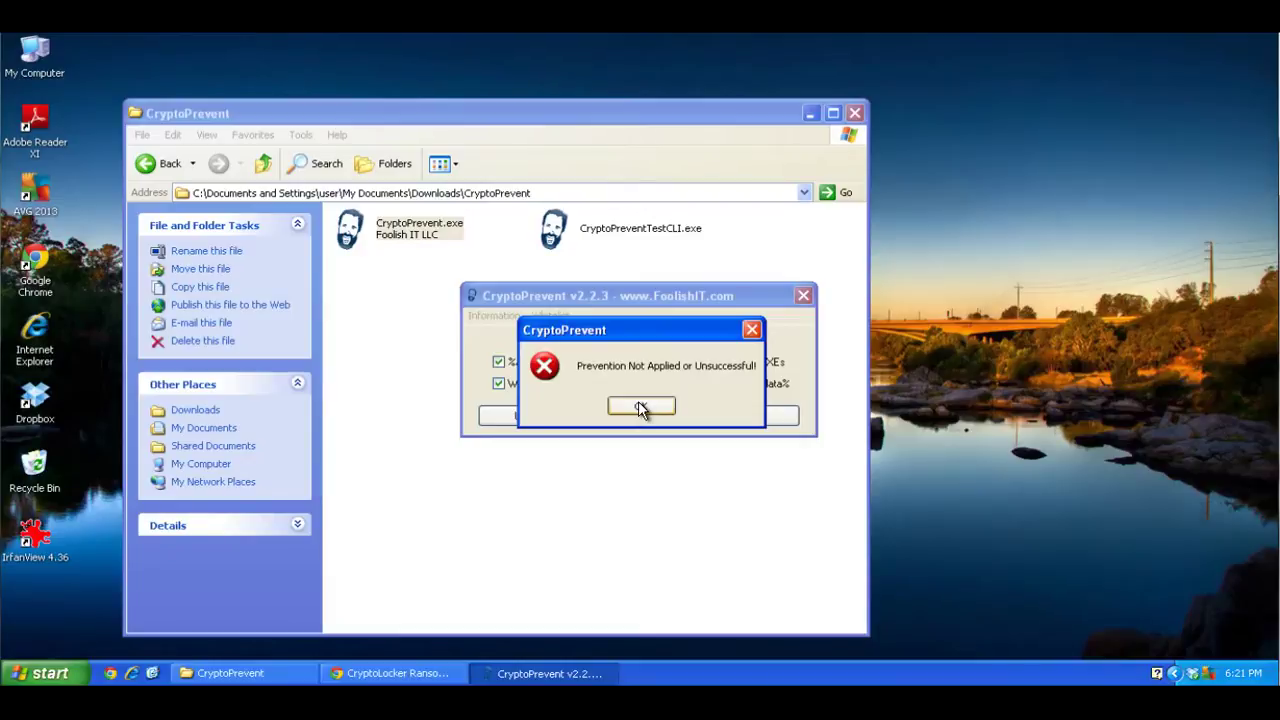
{"action": "left_click", "coordinate": [641, 407]}
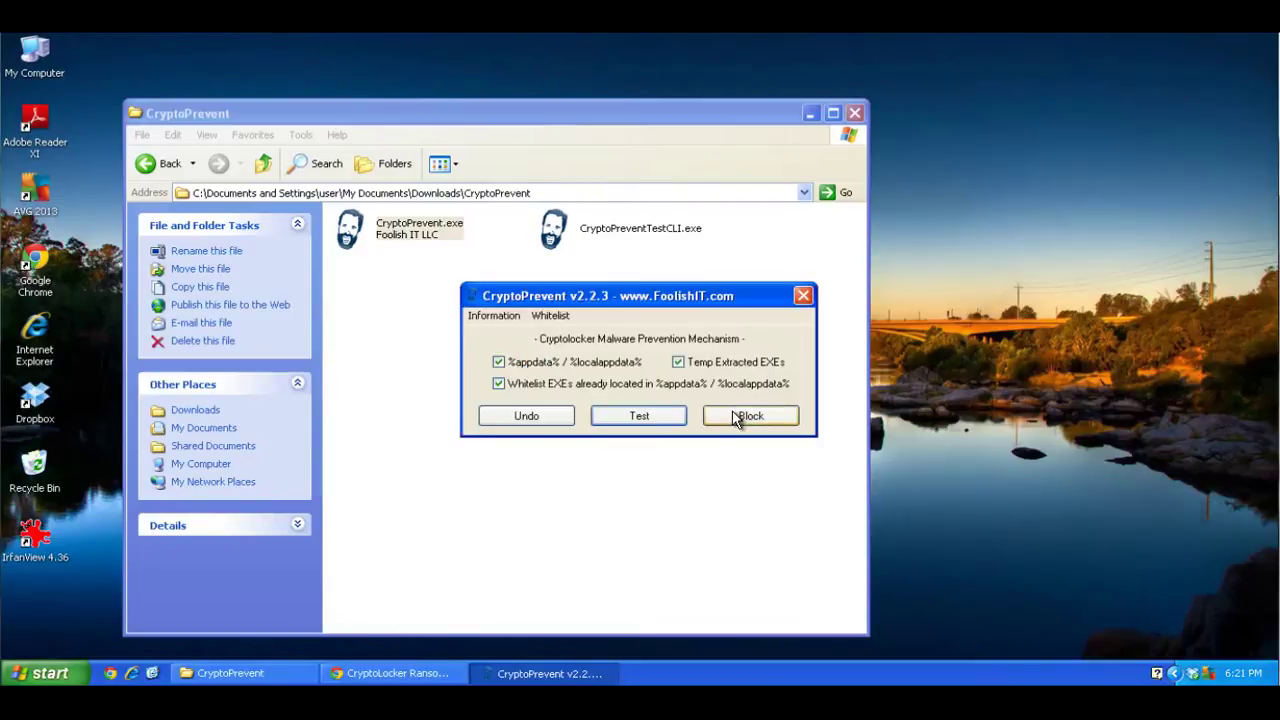
{"action": "left_click", "coordinate": [752, 424]}
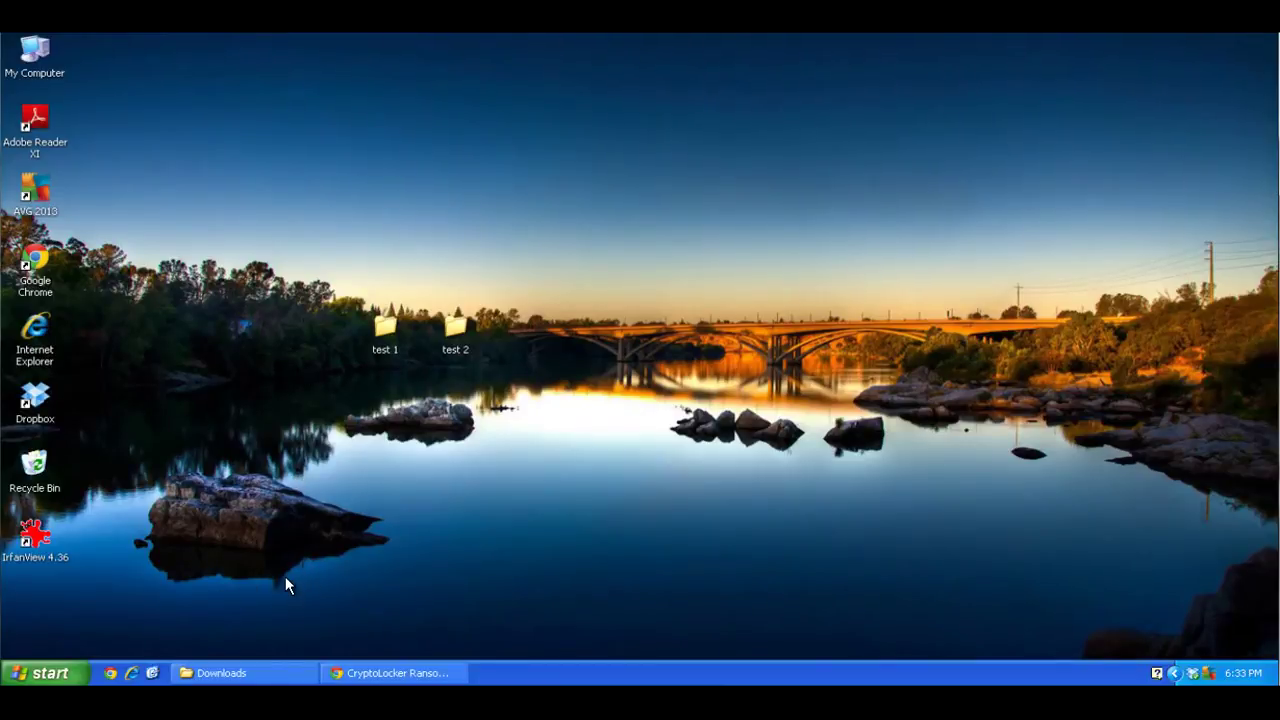
- Relaunch CryptoPrevent, confirm the test reports 'Prevention Successfully Applied!', and close the tool
{"action": "left_click", "coordinate": [224, 672]}
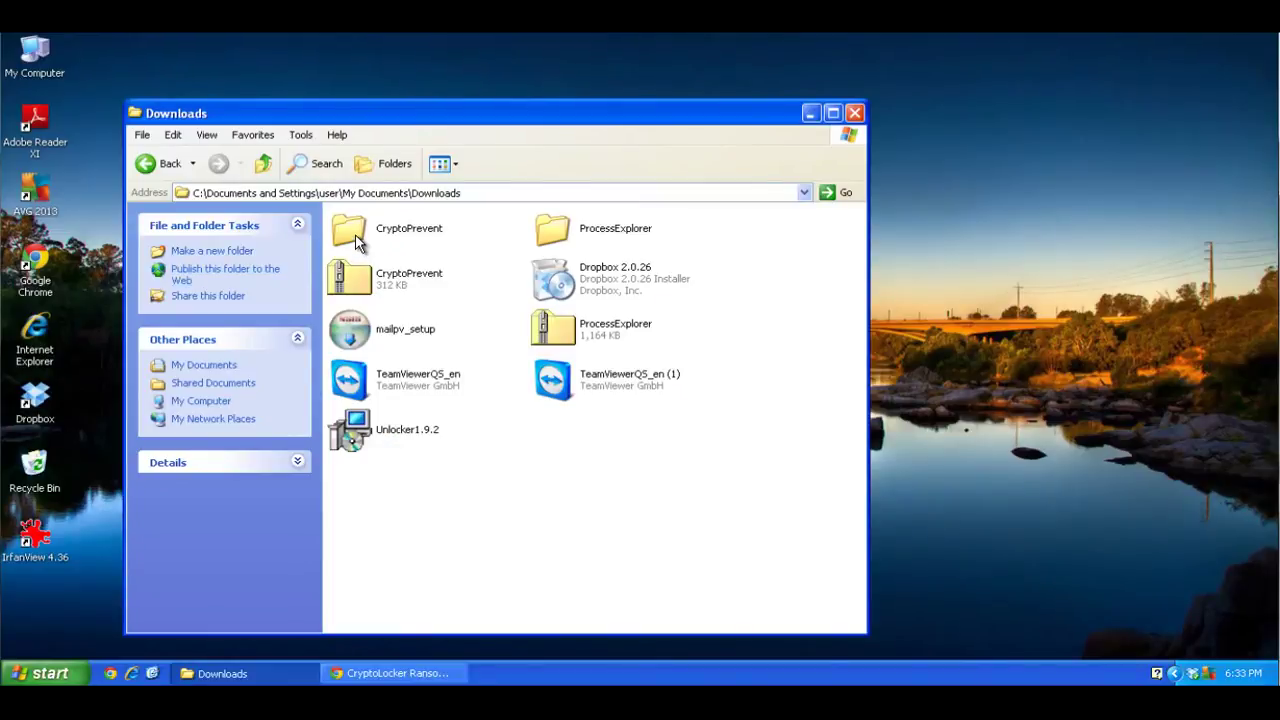
{"action": "double_click", "coordinate": [352, 238]}
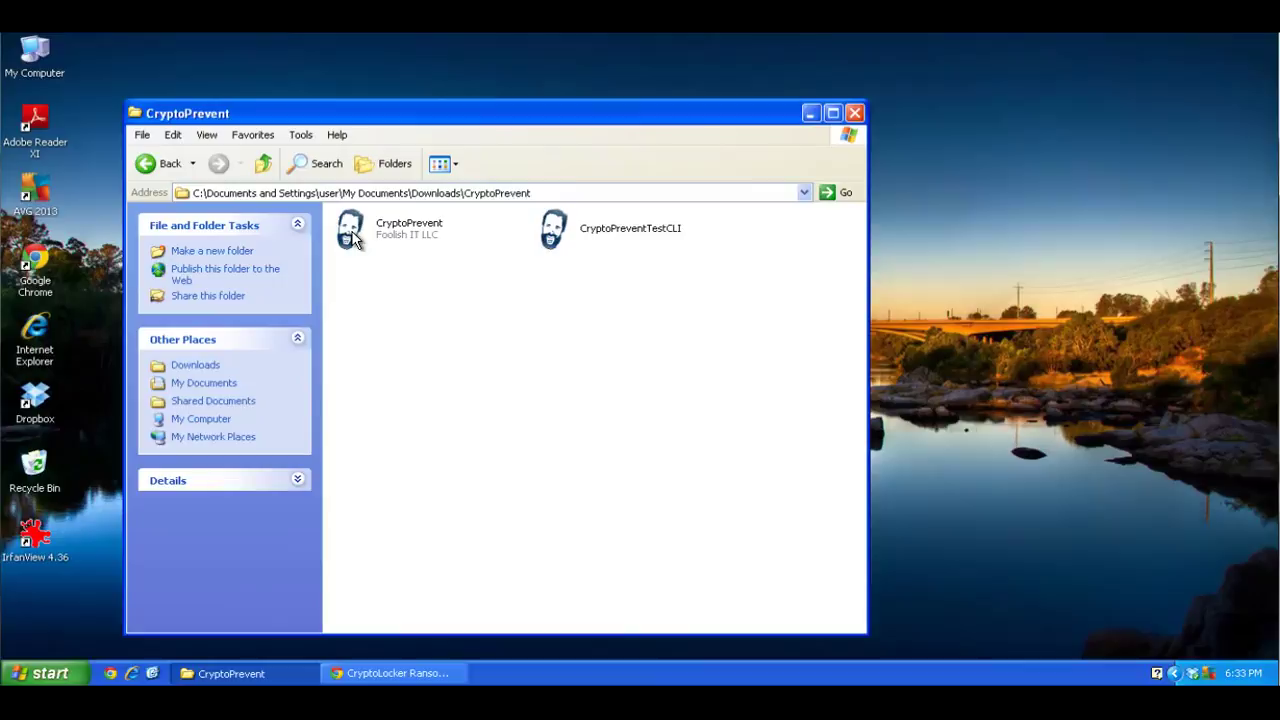
{"action": "double_click", "coordinate": [352, 236]}
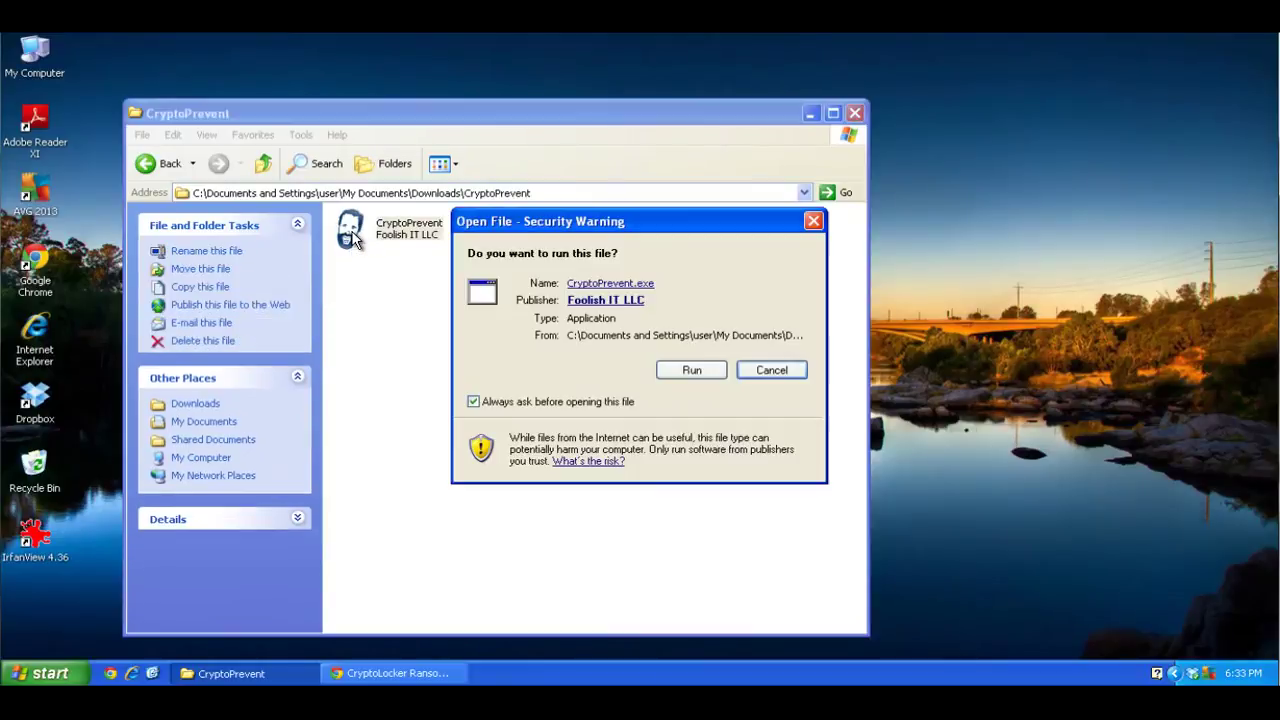
{"action": "left_click", "coordinate": [690, 370]}
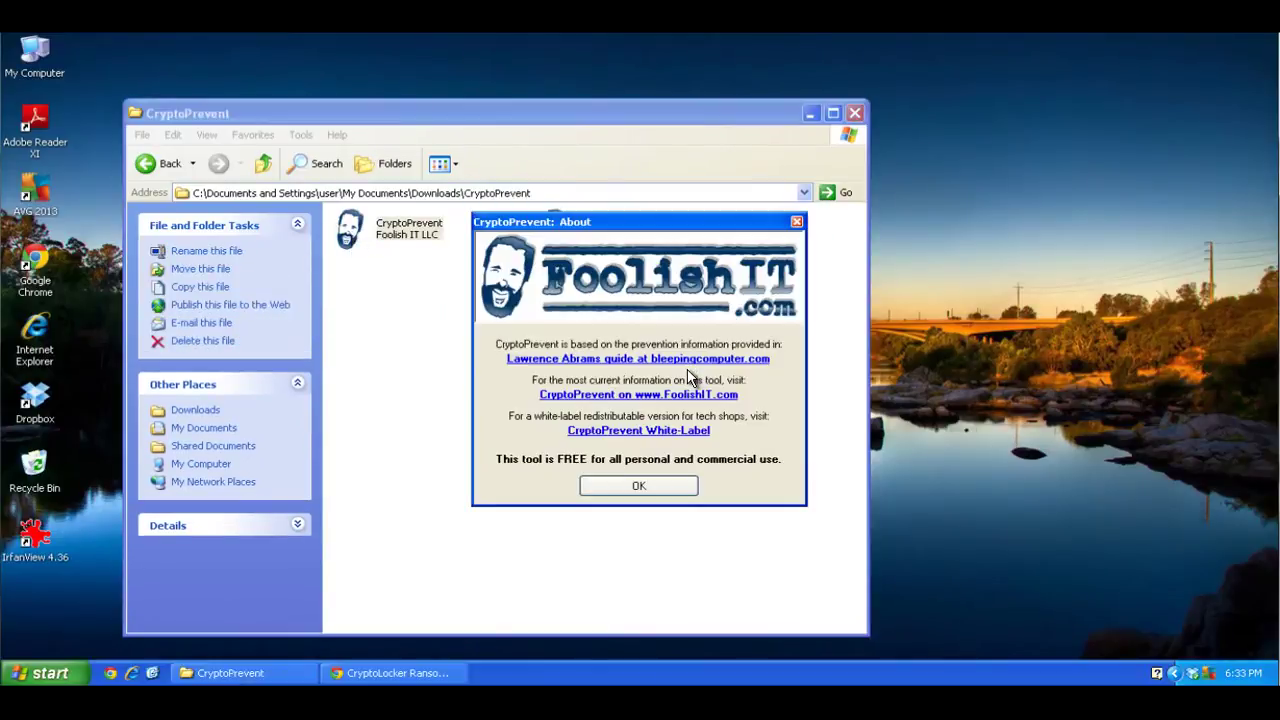
{"action": "left_click", "coordinate": [651, 495]}
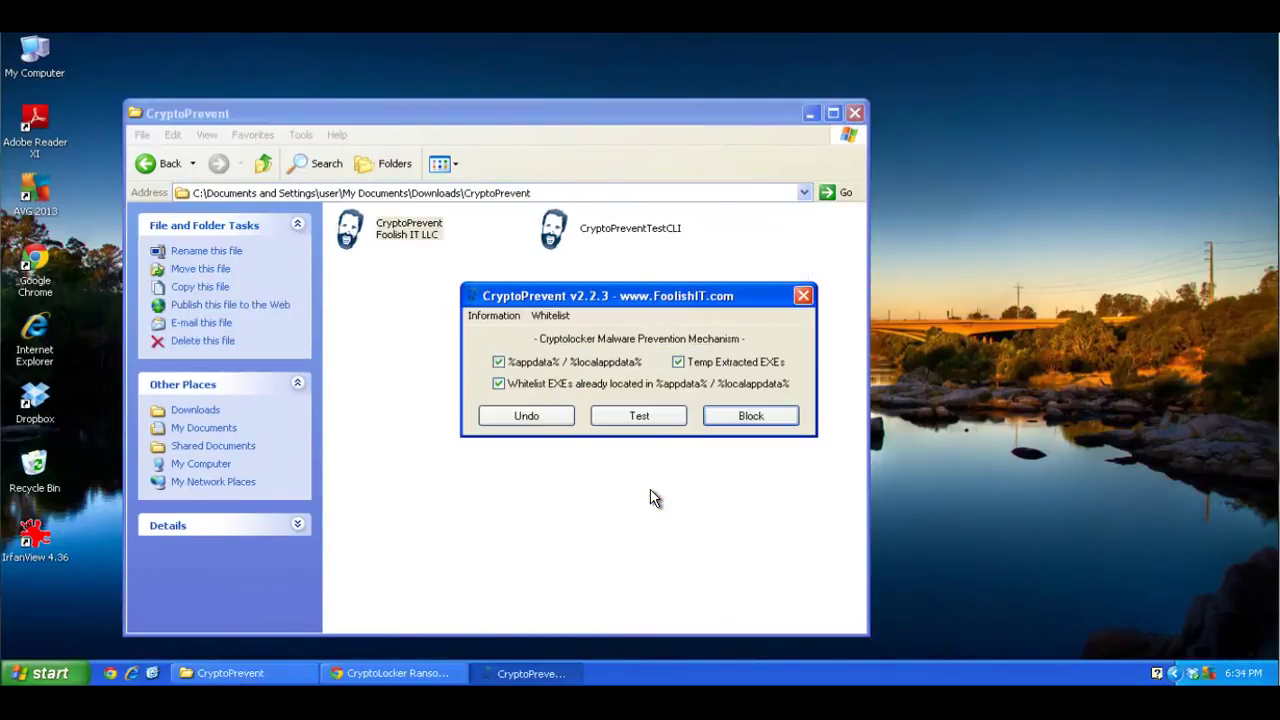
{"action": "left_click", "coordinate": [645, 417]}
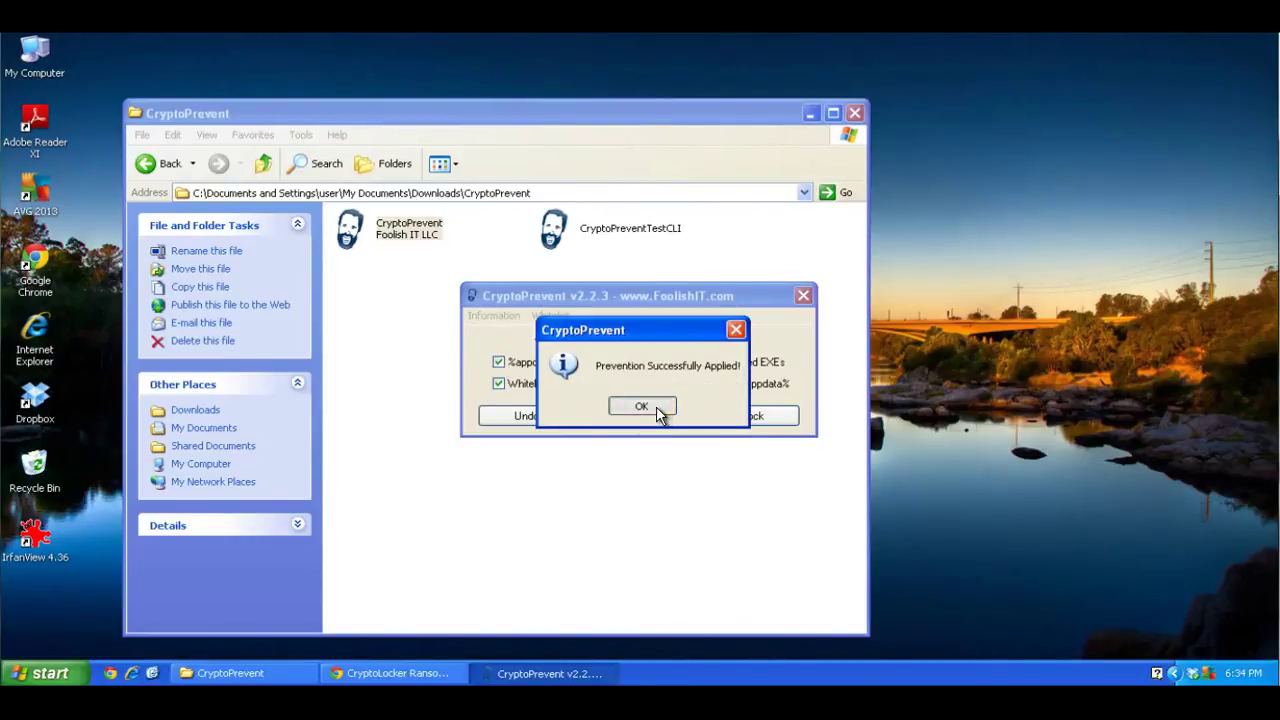
{"action": "left_click", "coordinate": [657, 411]}
{"action": "left_click", "coordinate": [803, 296]}
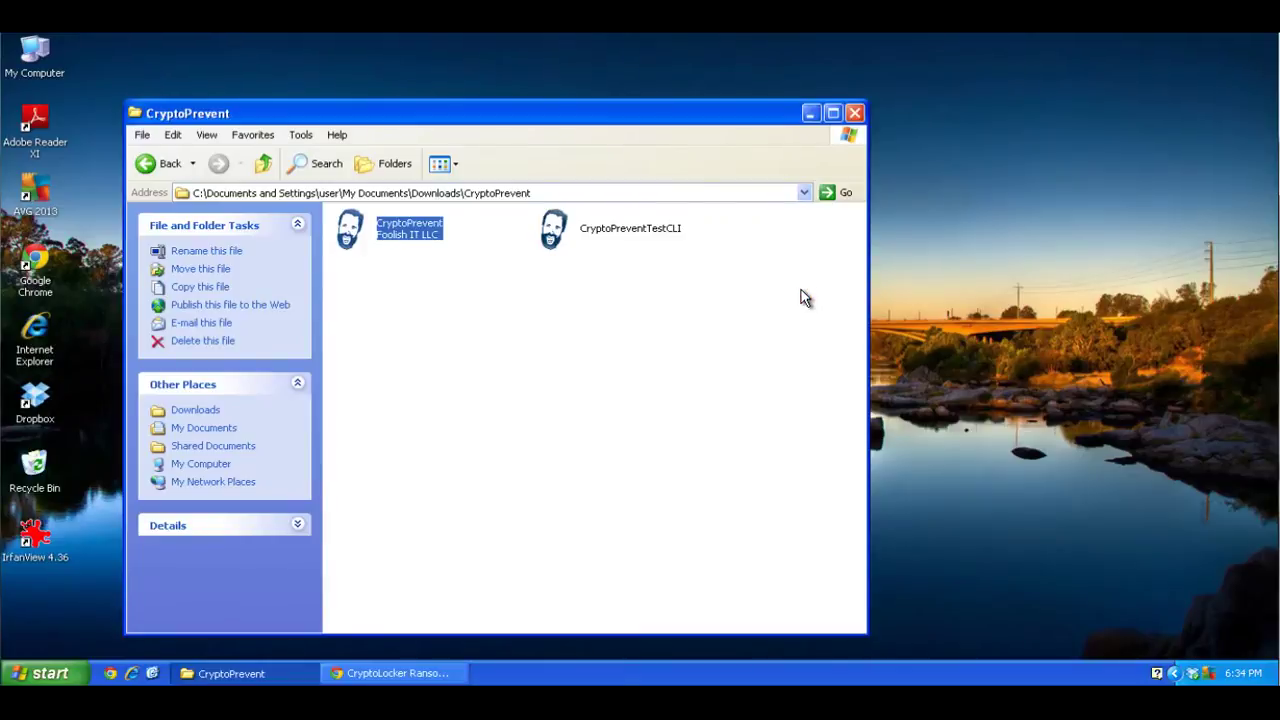
- Copy the Dropbox 2.0.26 installer from Downloads and open My Computer
{"action": "left_click", "coordinate": [265, 163]}
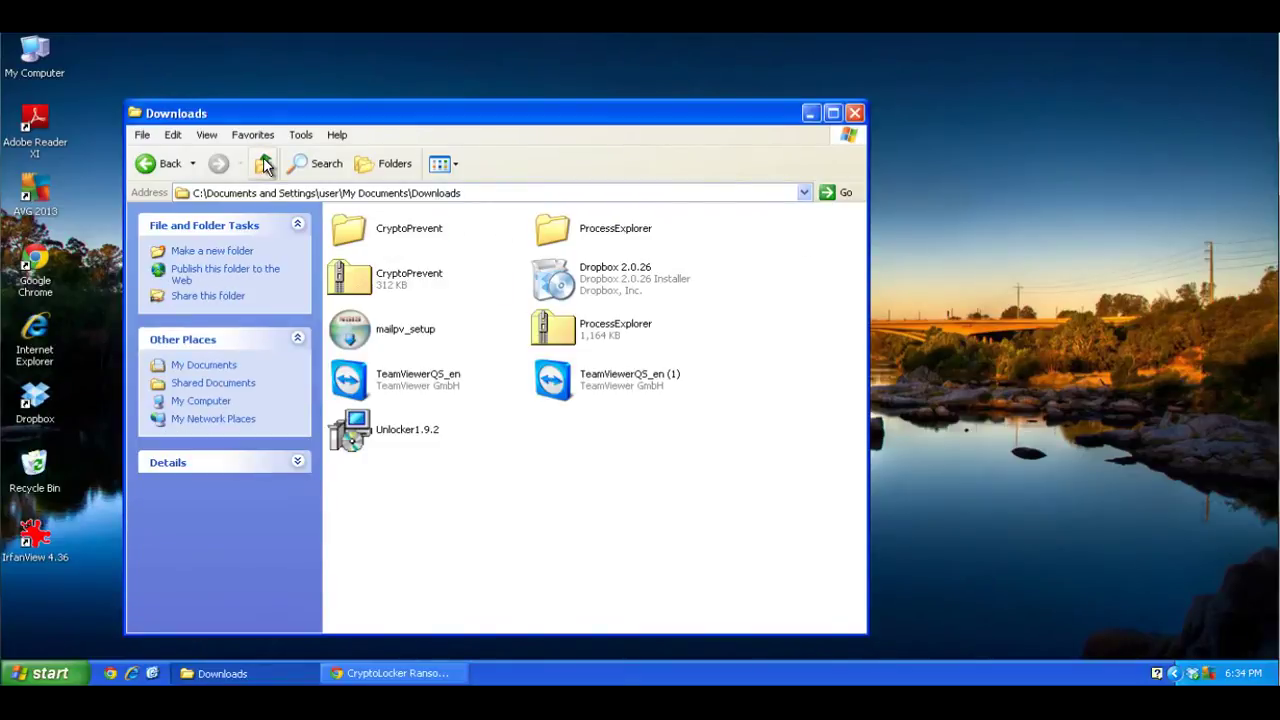
{"action": "right_click", "coordinate": [561, 288]}
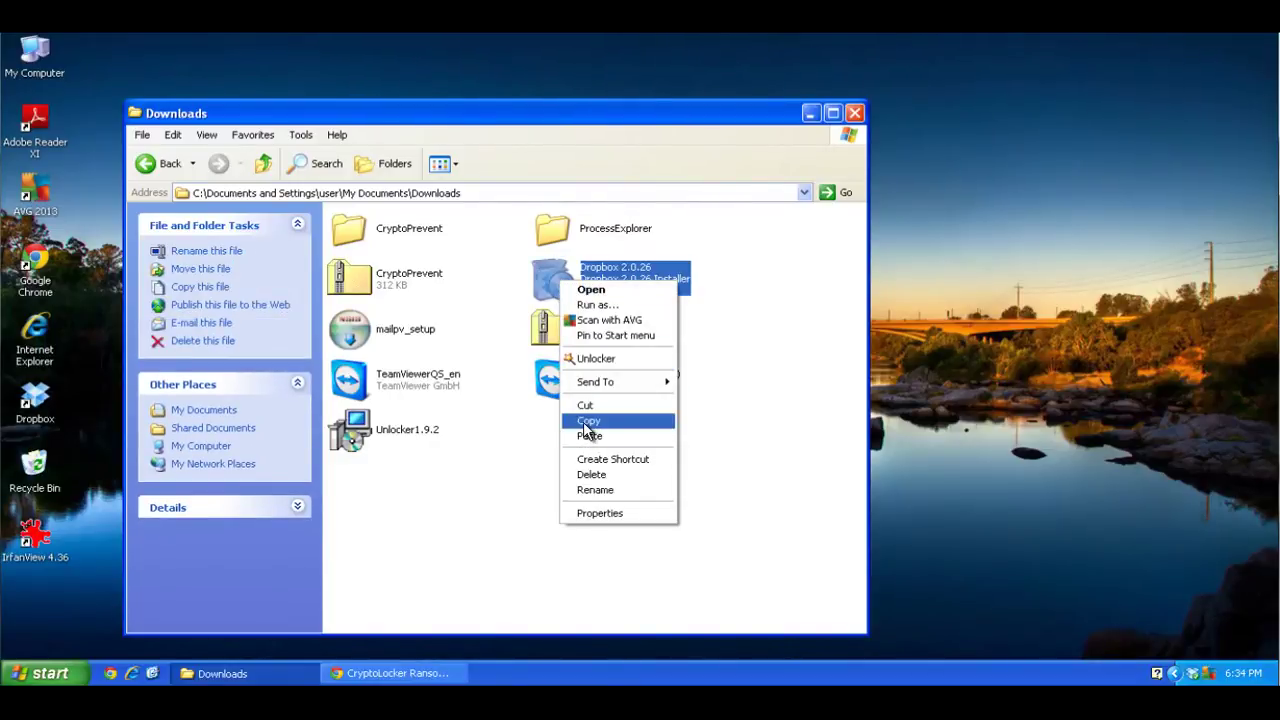
{"action": "left_click", "coordinate": [585, 437]}
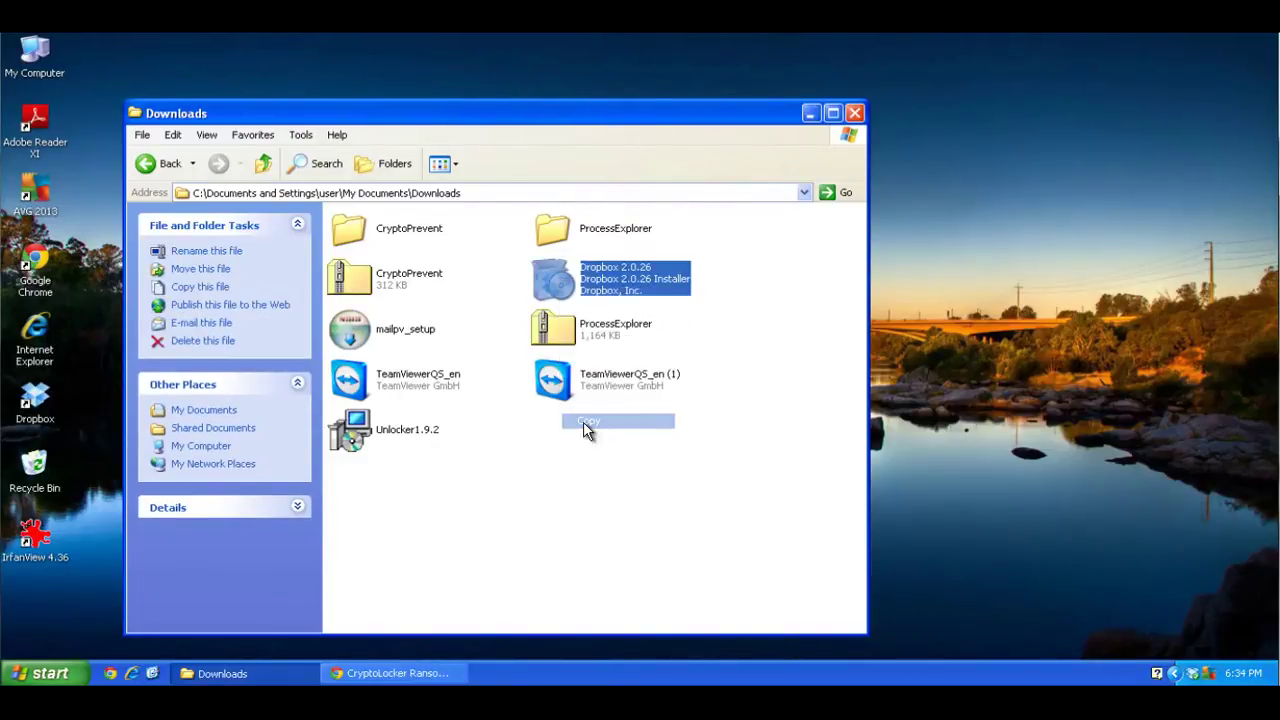
{"action": "left_click", "coordinate": [809, 115]}
{"action": "double_click", "coordinate": [38, 63]}
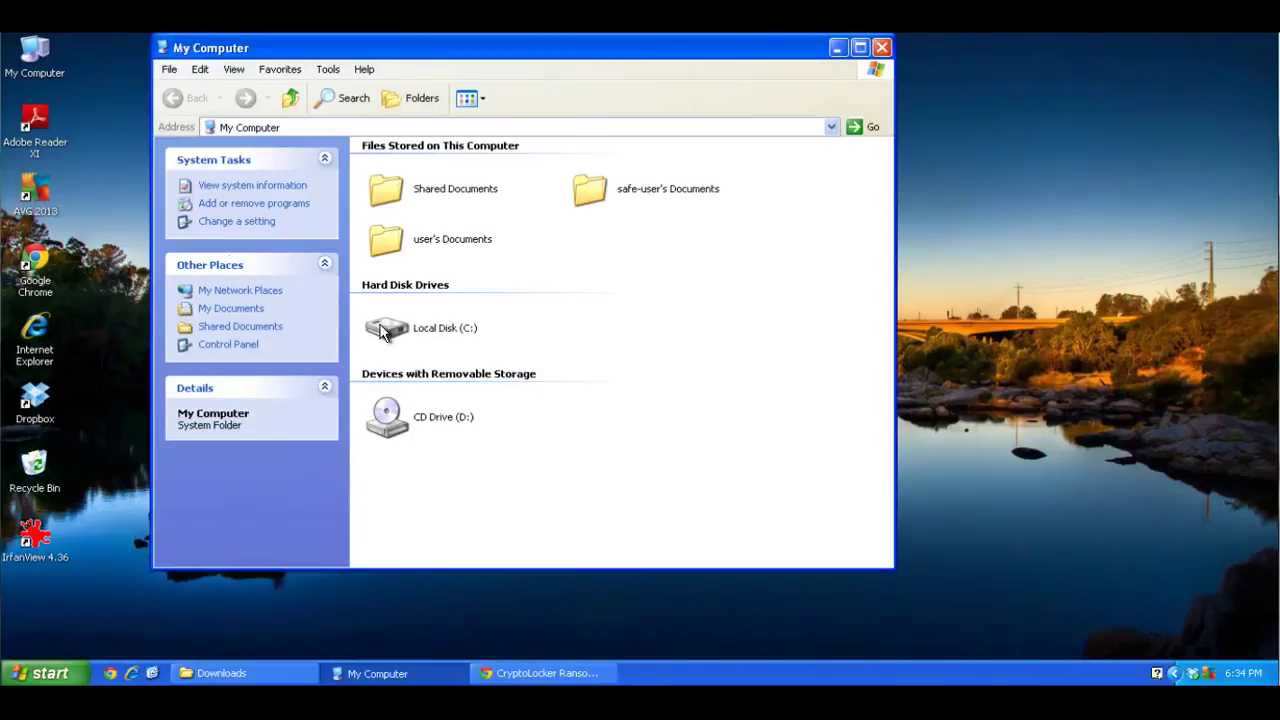
- In Folder Options, show hidden files and folders and stop hiding protected operating system files
{"action": "left_click", "coordinate": [328, 69]}
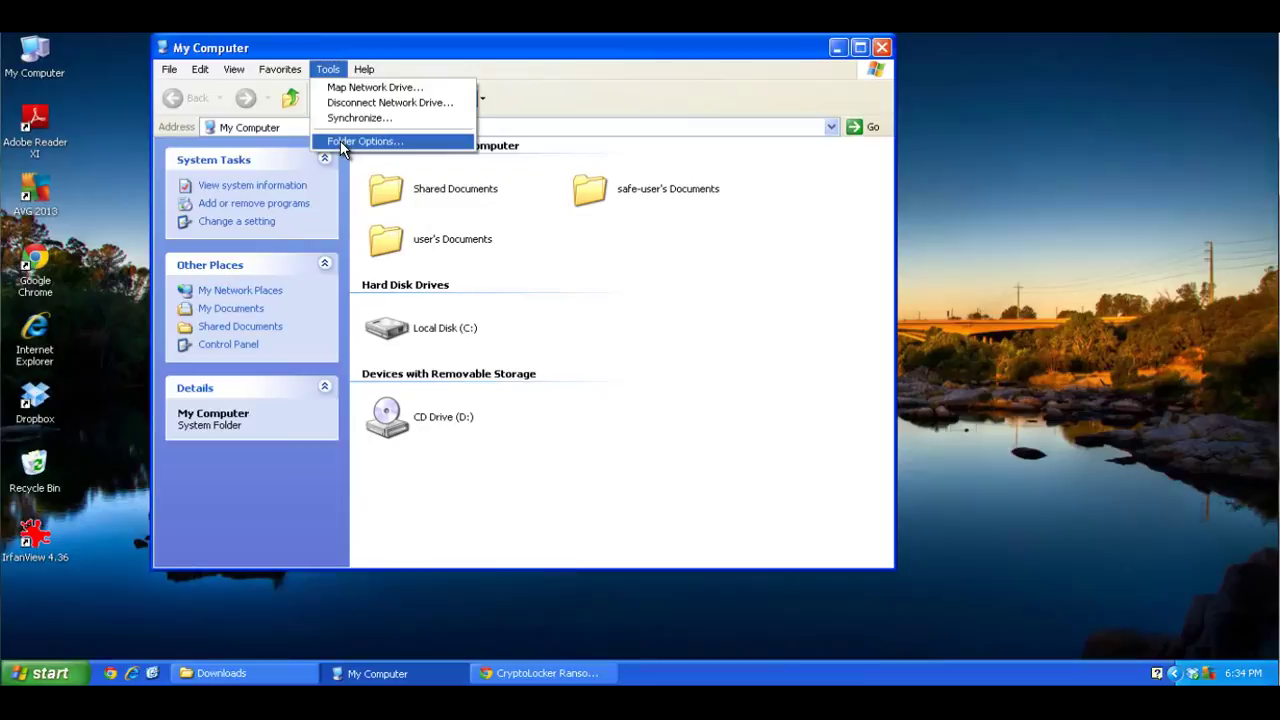
{"action": "left_click", "coordinate": [340, 140]}
{"action": "left_click", "coordinate": [240, 91]}
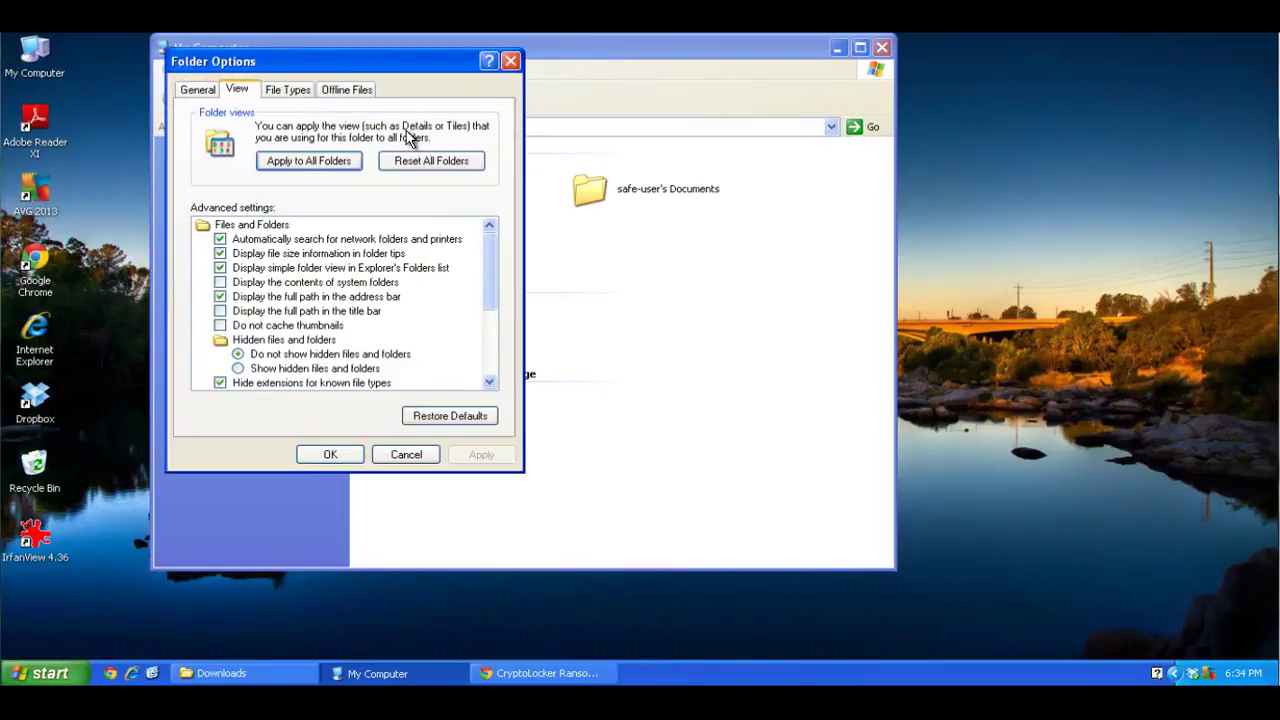
{"action": "left_click_drag", "start_coordinate": [421, 57], "coordinate": [423, 126]}
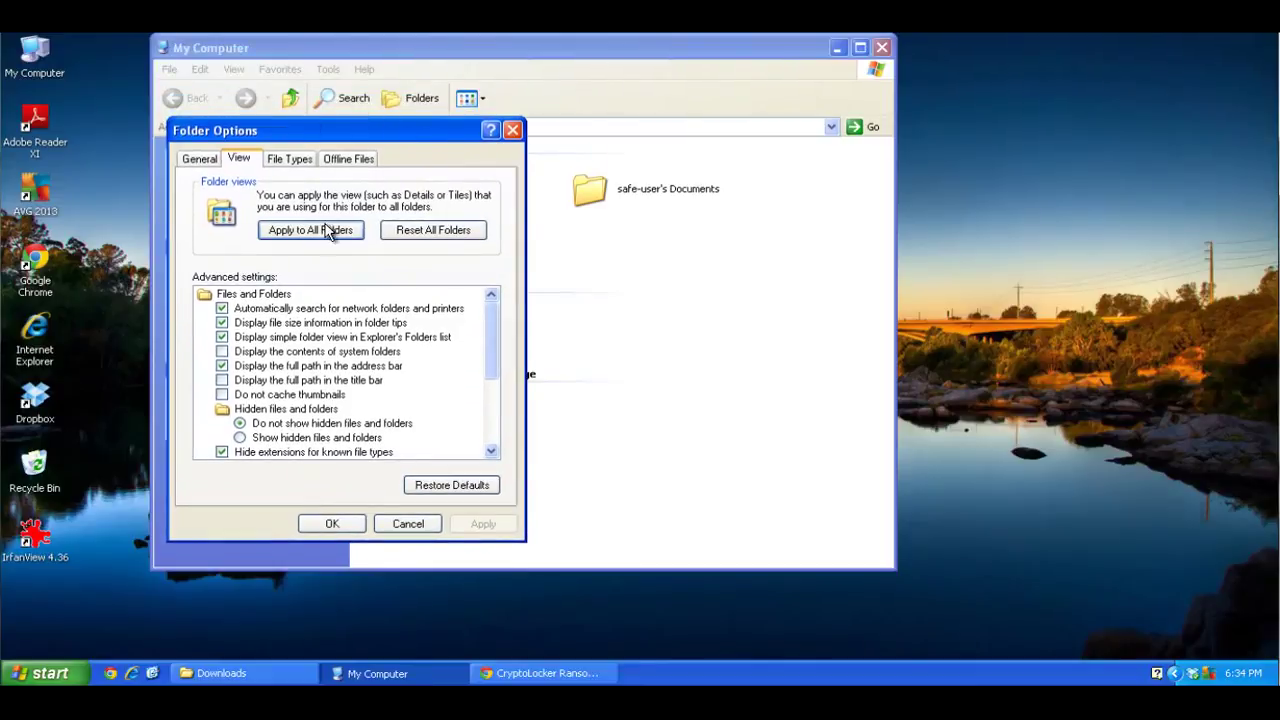
{"action": "scroll", "coordinate": [494, 347], "scroll_direction": "down", "scroll_amount": 1}
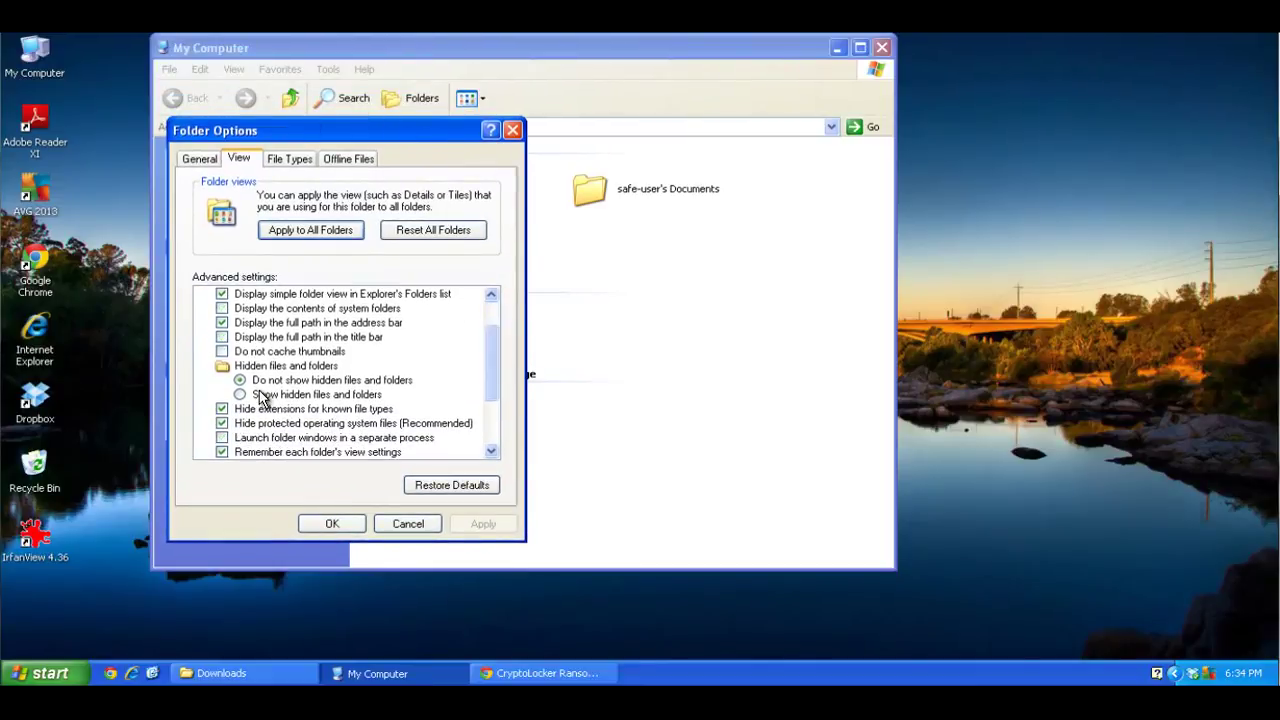
{"action": "left_click", "coordinate": [264, 396]}
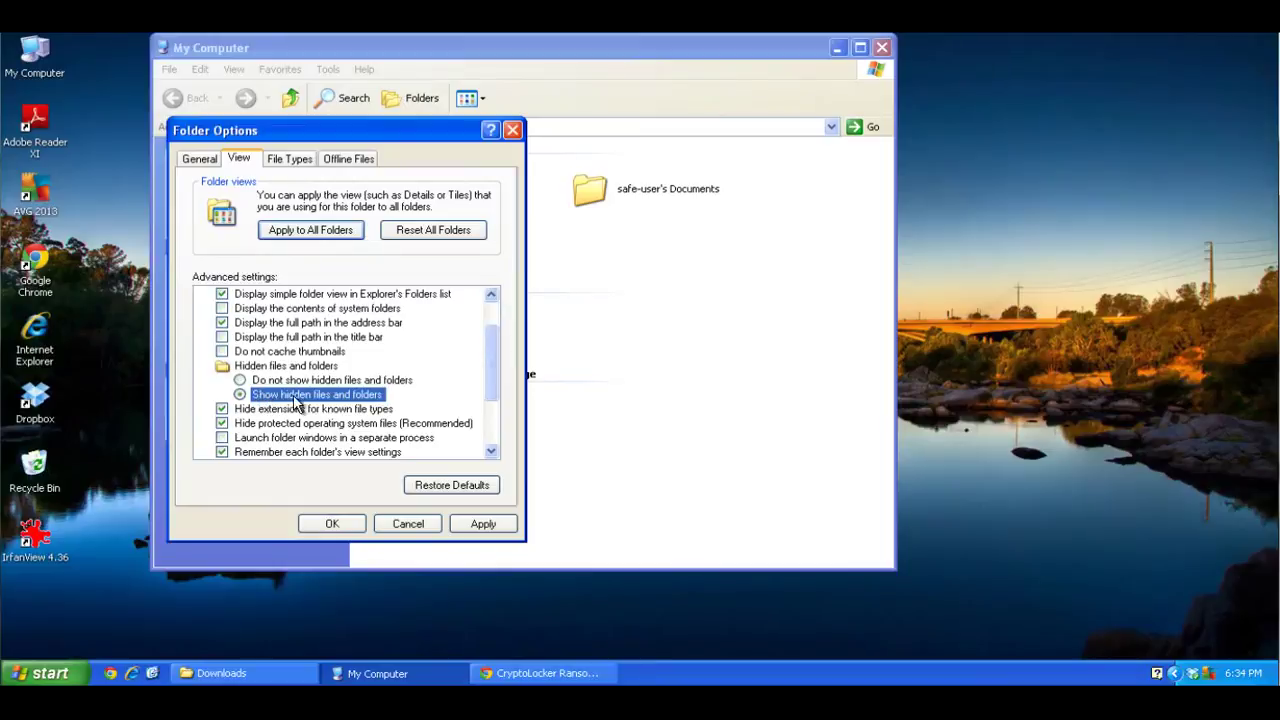
{"action": "left_click", "coordinate": [251, 424]}
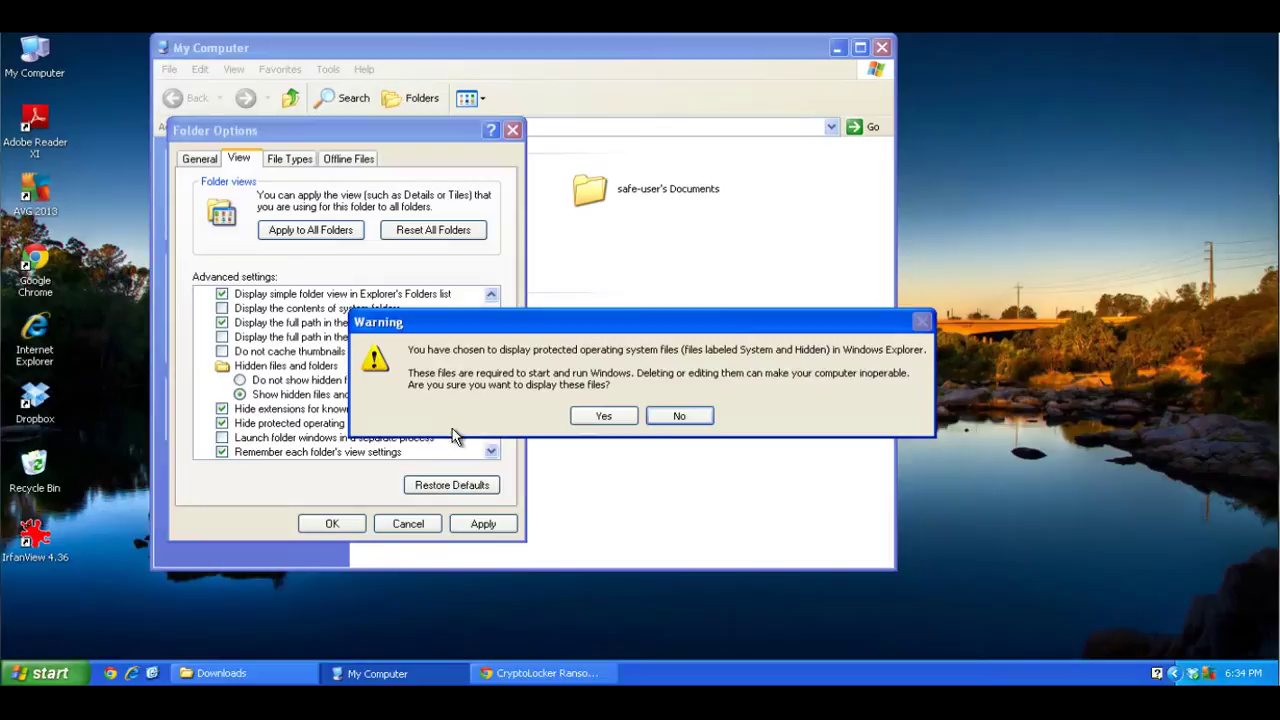
{"action": "left_click", "coordinate": [603, 418]}
{"action": "left_click", "coordinate": [500, 523]}
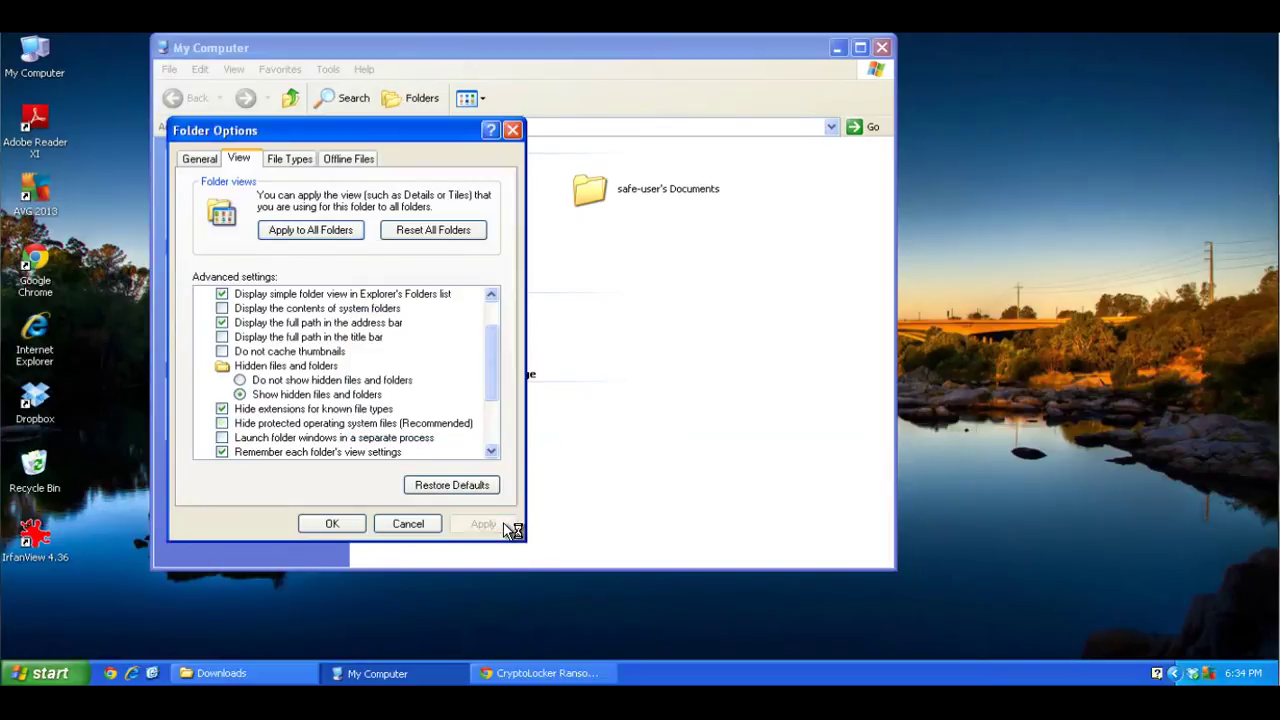
- Browse to C:\Documents and Settings\user\Local Settings\Application Data
{"action": "left_click", "coordinate": [335, 530]}
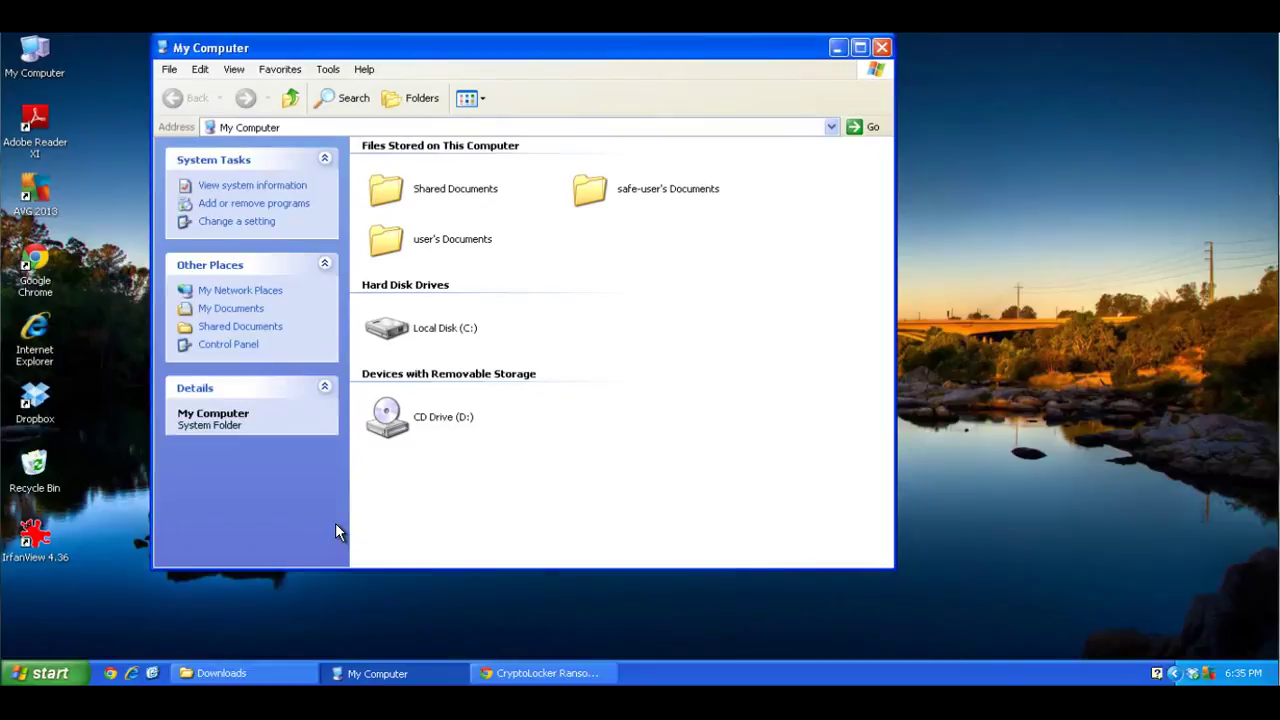
{"action": "double_click", "coordinate": [405, 335]}
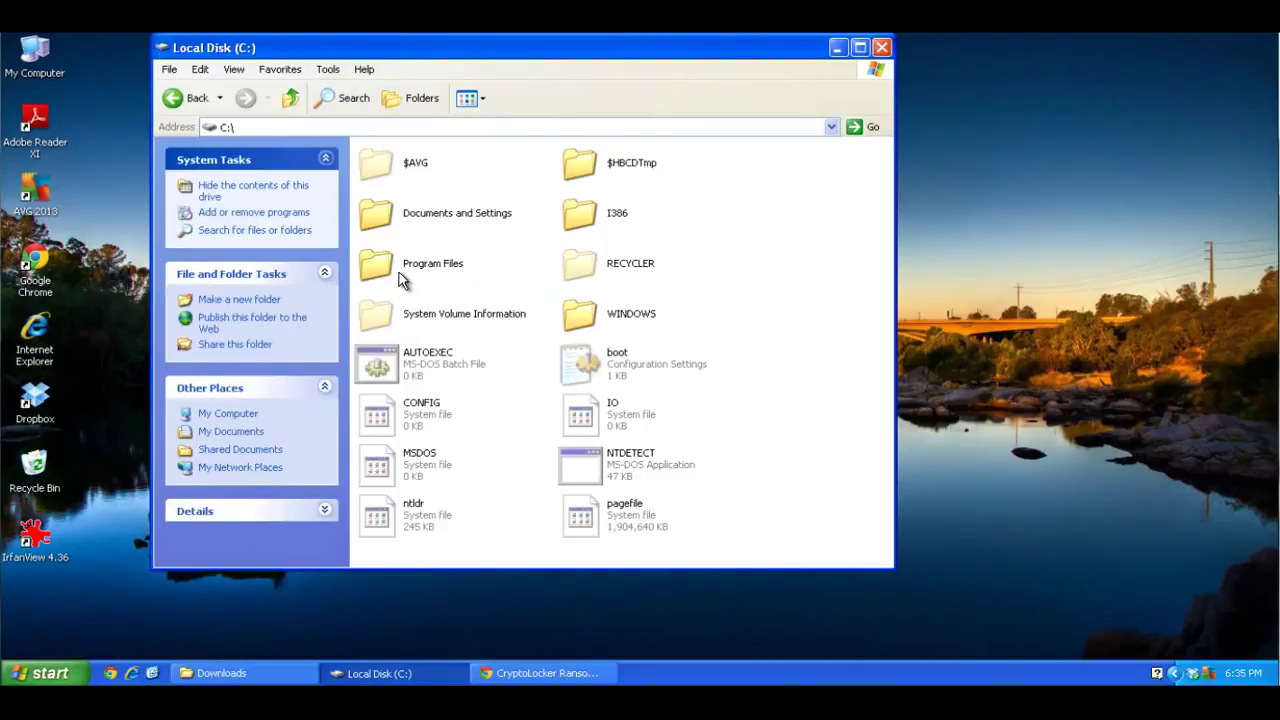
{"action": "double_click", "coordinate": [386, 226]}
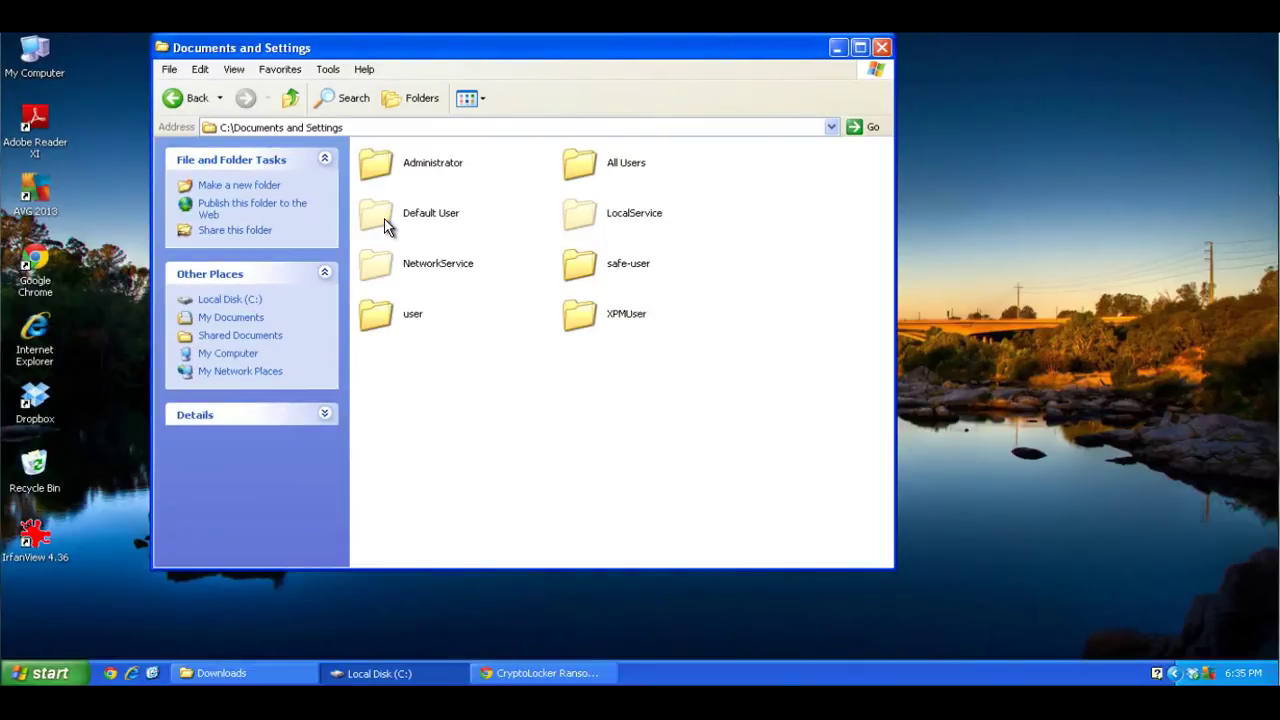
{"action": "left_click", "coordinate": [377, 322]}
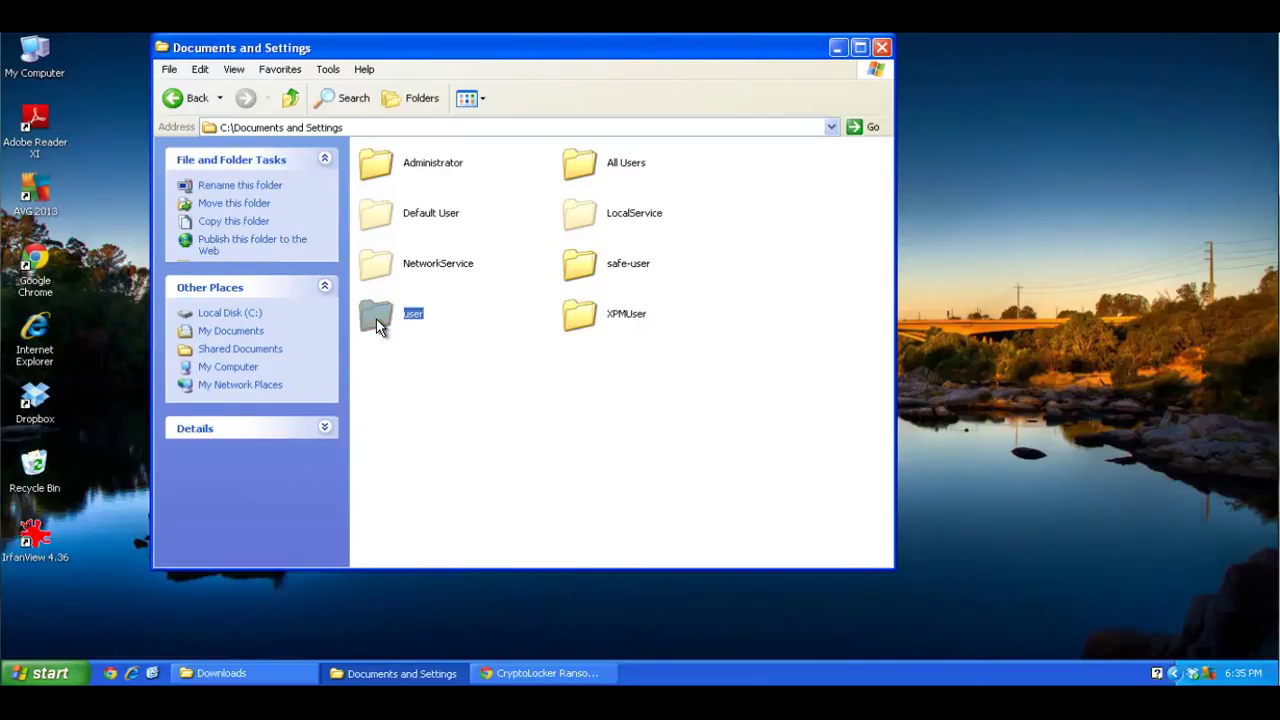
{"action": "double_click", "coordinate": [377, 322]}
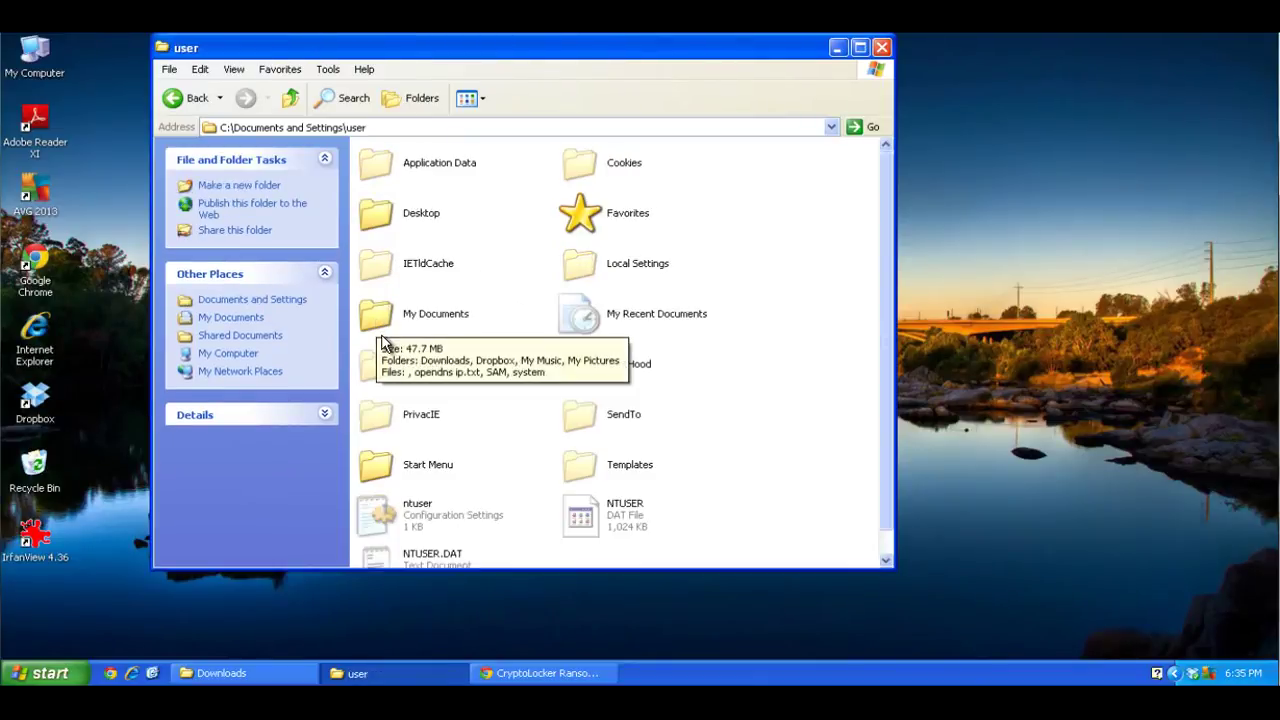
{"action": "double_click", "coordinate": [588, 263]}
{"action": "double_click", "coordinate": [372, 168]}
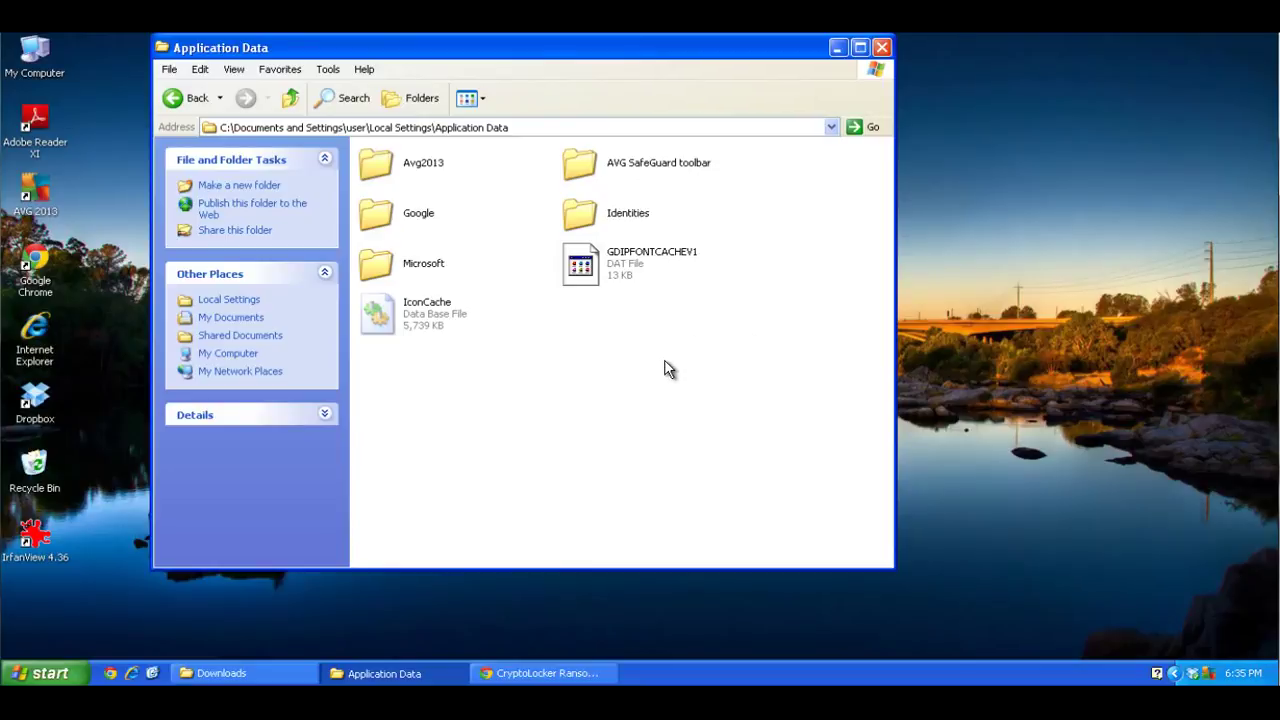
- Paste the Dropbox installer into Application Data and run it, which a software restriction policy blocks
{"action": "right_click", "coordinate": [503, 352]}
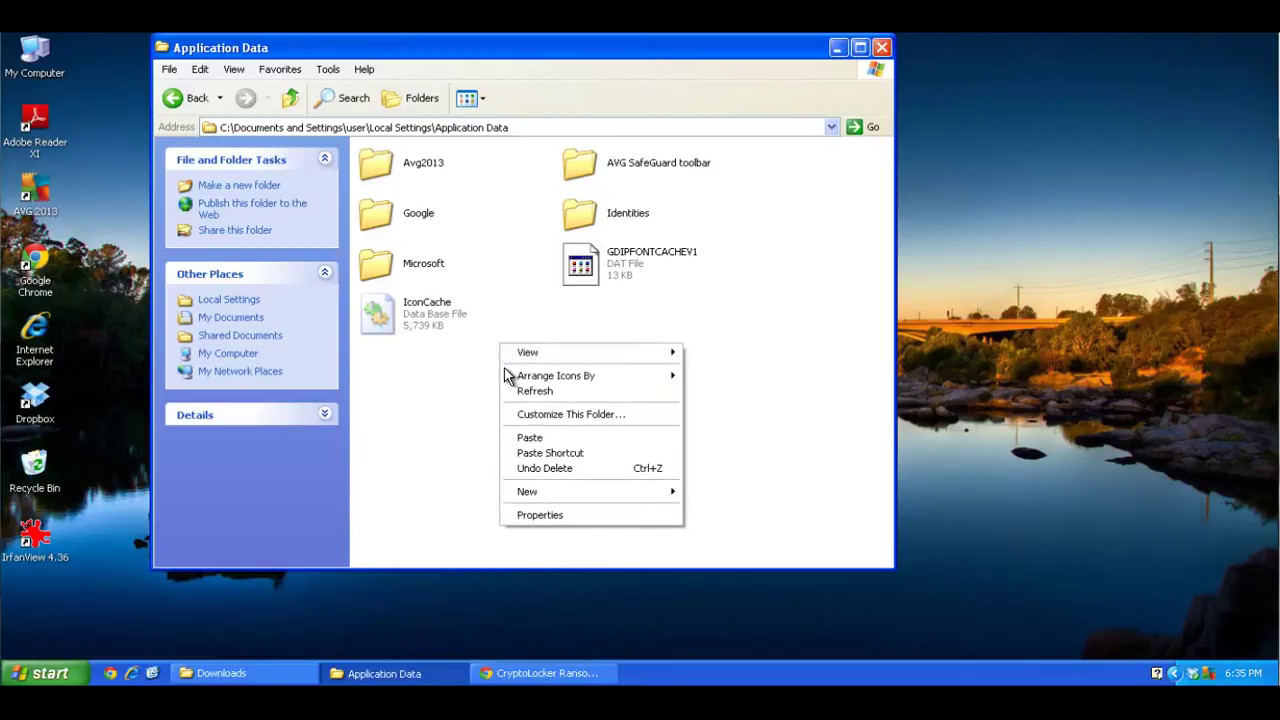
{"action": "left_click", "coordinate": [638, 440]}
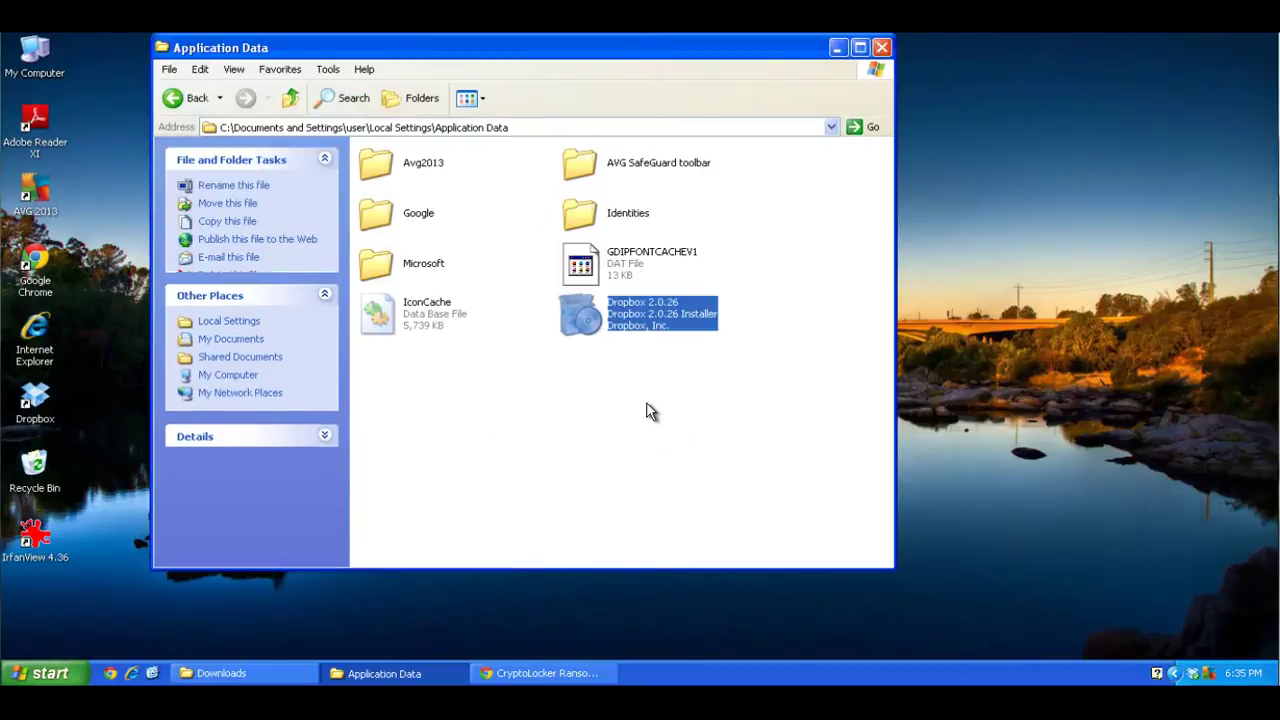
{"action": "double_click", "coordinate": [597, 328]}
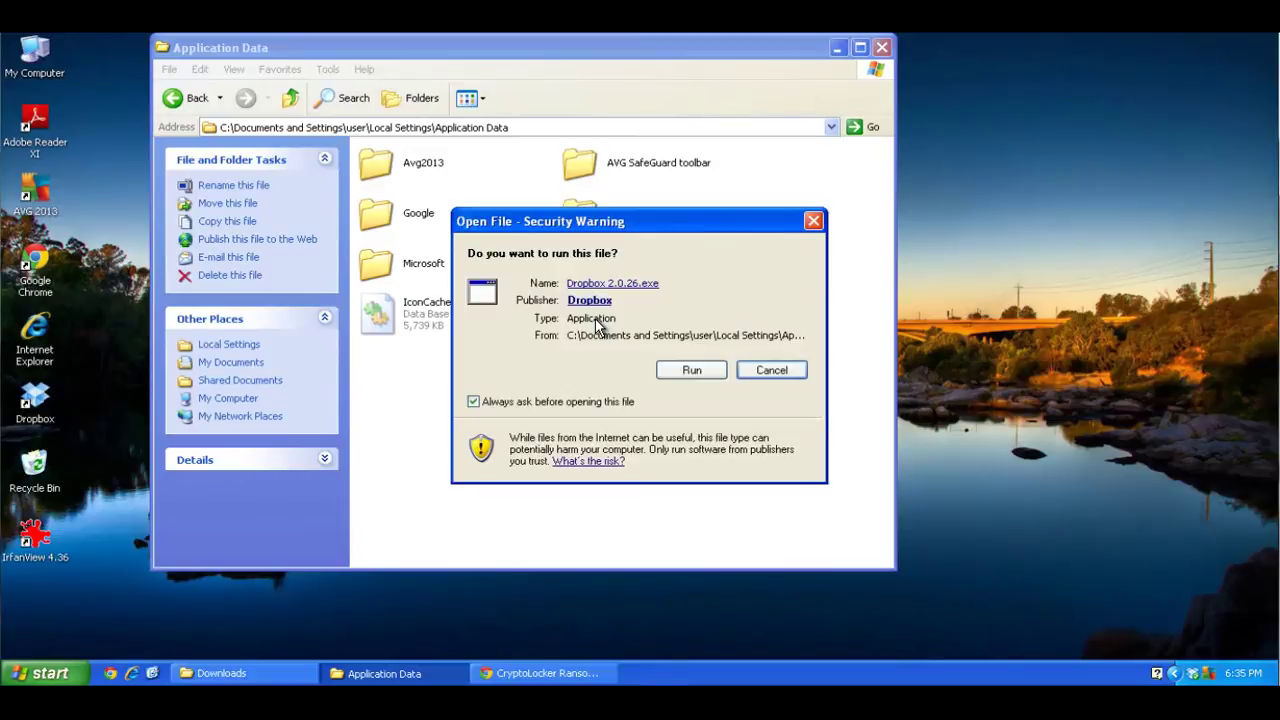
{"action": "left_click", "coordinate": [677, 376]}
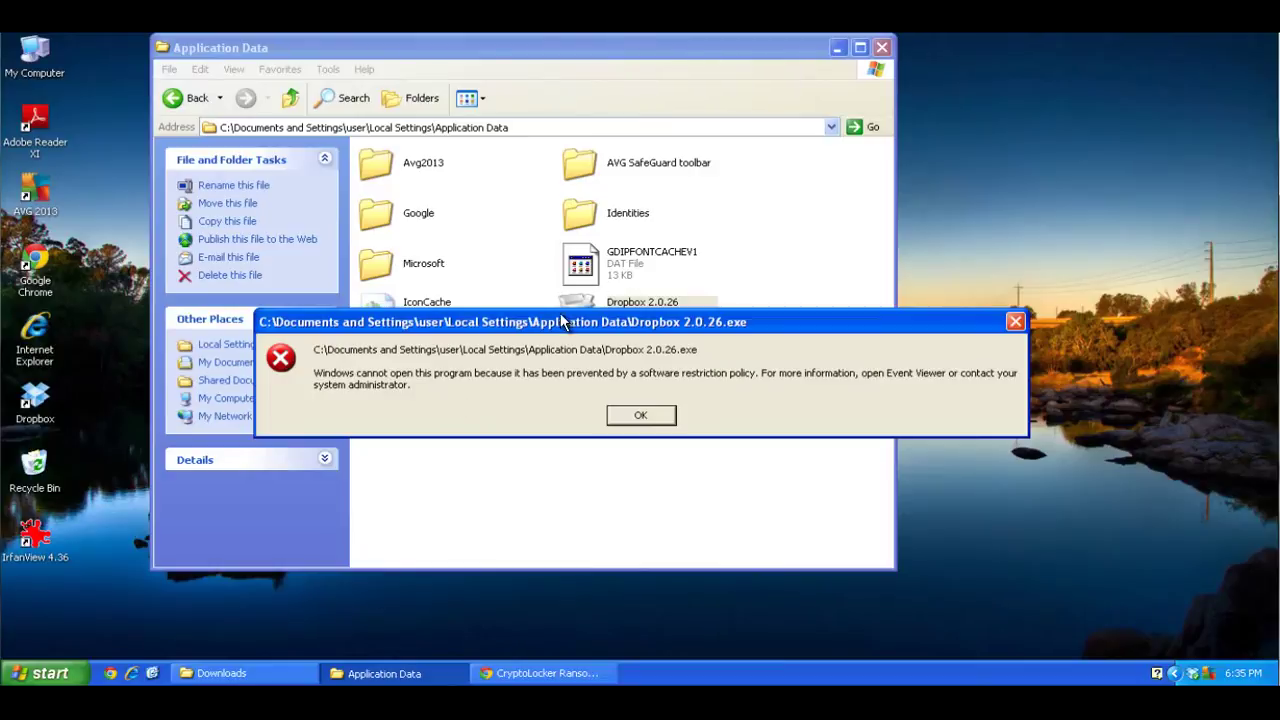
{"action": "left_click", "coordinate": [640, 416]}
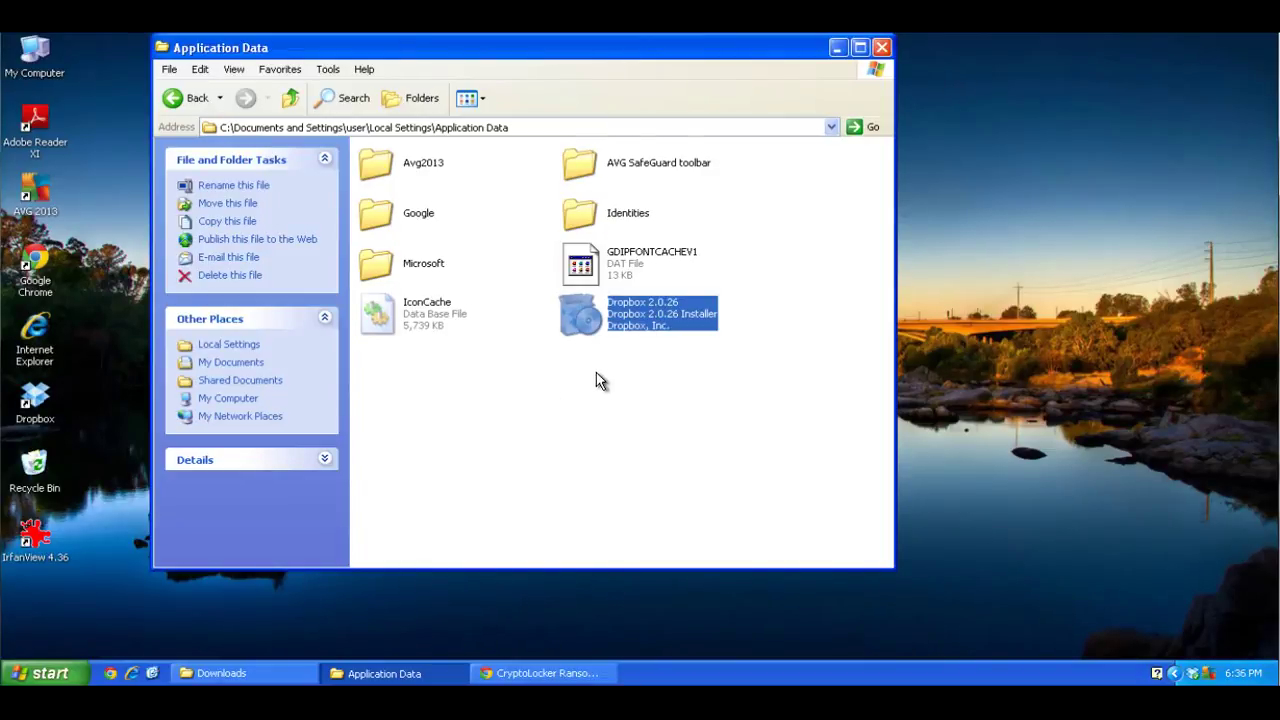
- Delete Dropbox 2.0.26.exe from Application Data and show the desktop with Win+D
{"action": "mouse_move", "coordinate": [621, 320]}
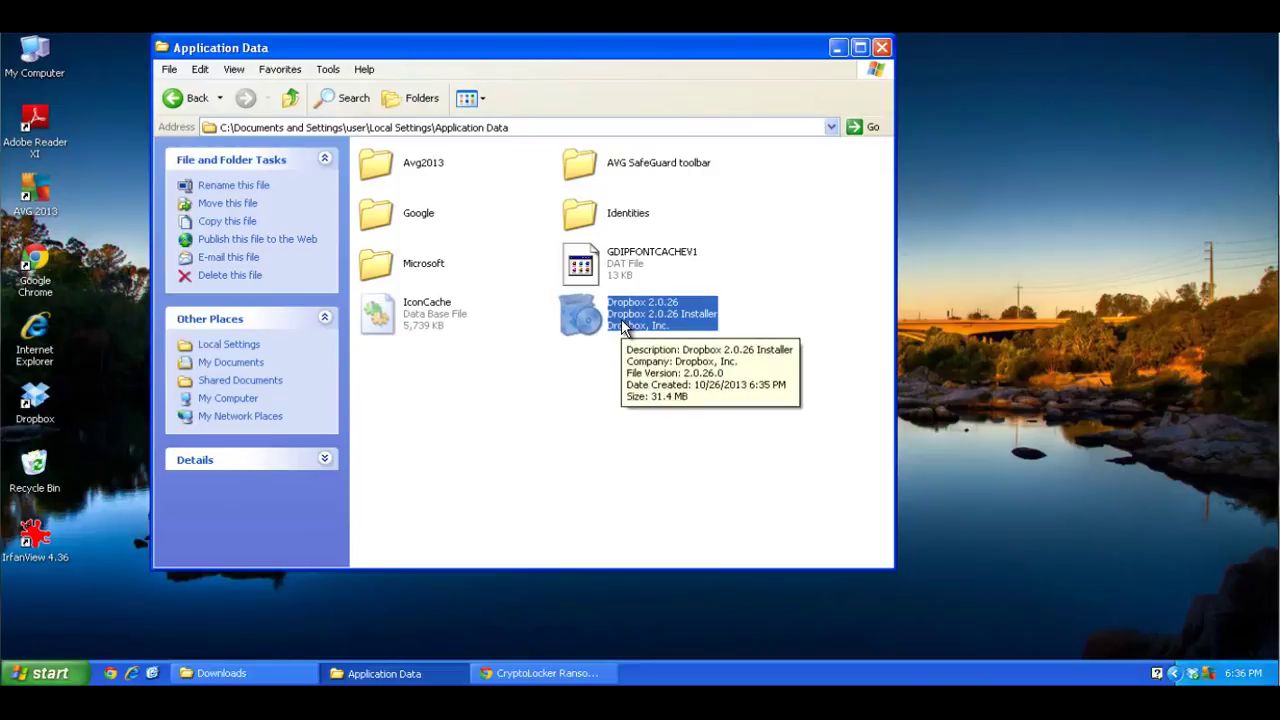
{"action": "right_click", "coordinate": [624, 327]}
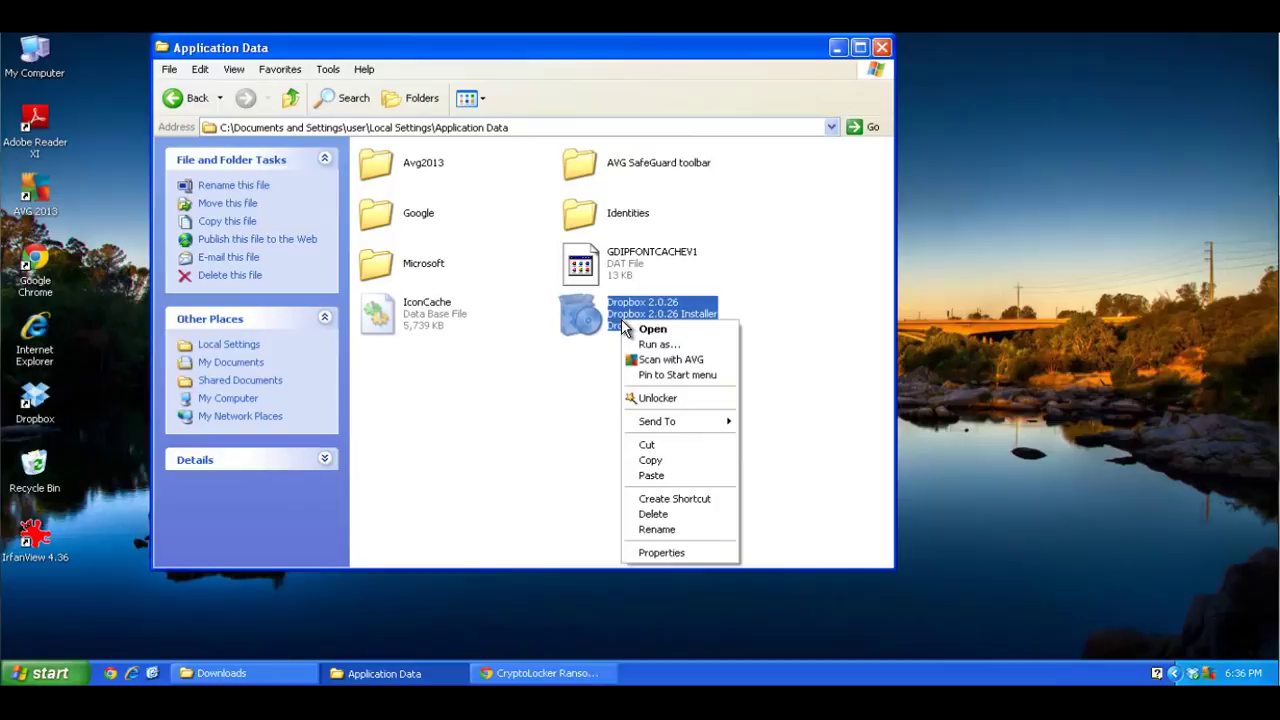
{"action": "left_click", "coordinate": [655, 513]}
{"action": "left_click", "coordinate": [693, 373]}
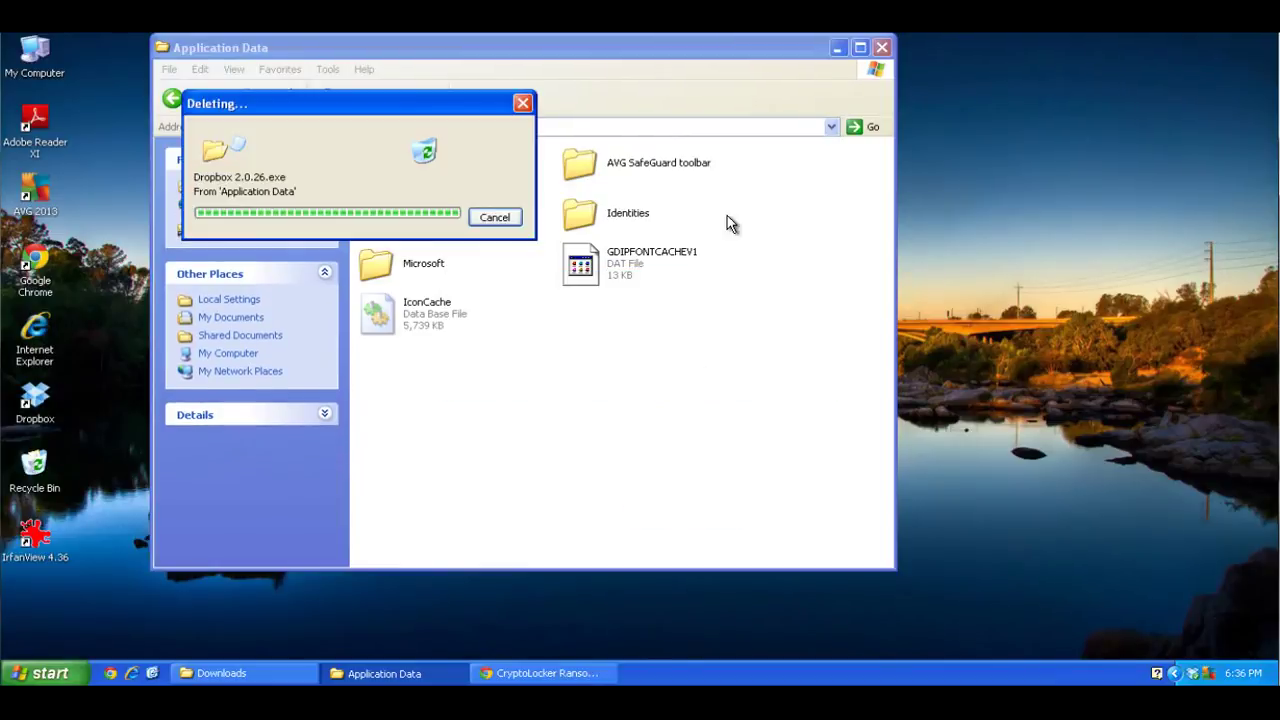
{"action": "key", "text": "super+d"}
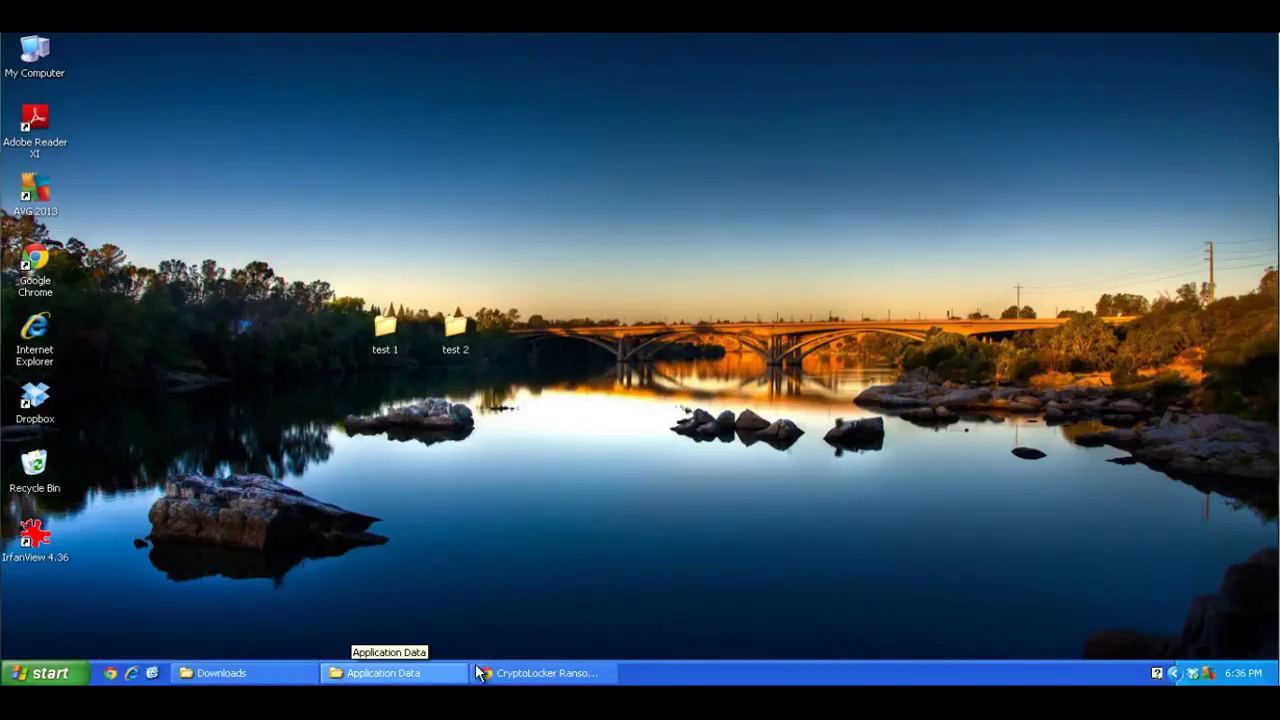
- Go to the guide's item 16 section on allowing specific applications and its New Path Rule image, then minimise Chrome
{"action": "left_click", "coordinate": [545, 673]}
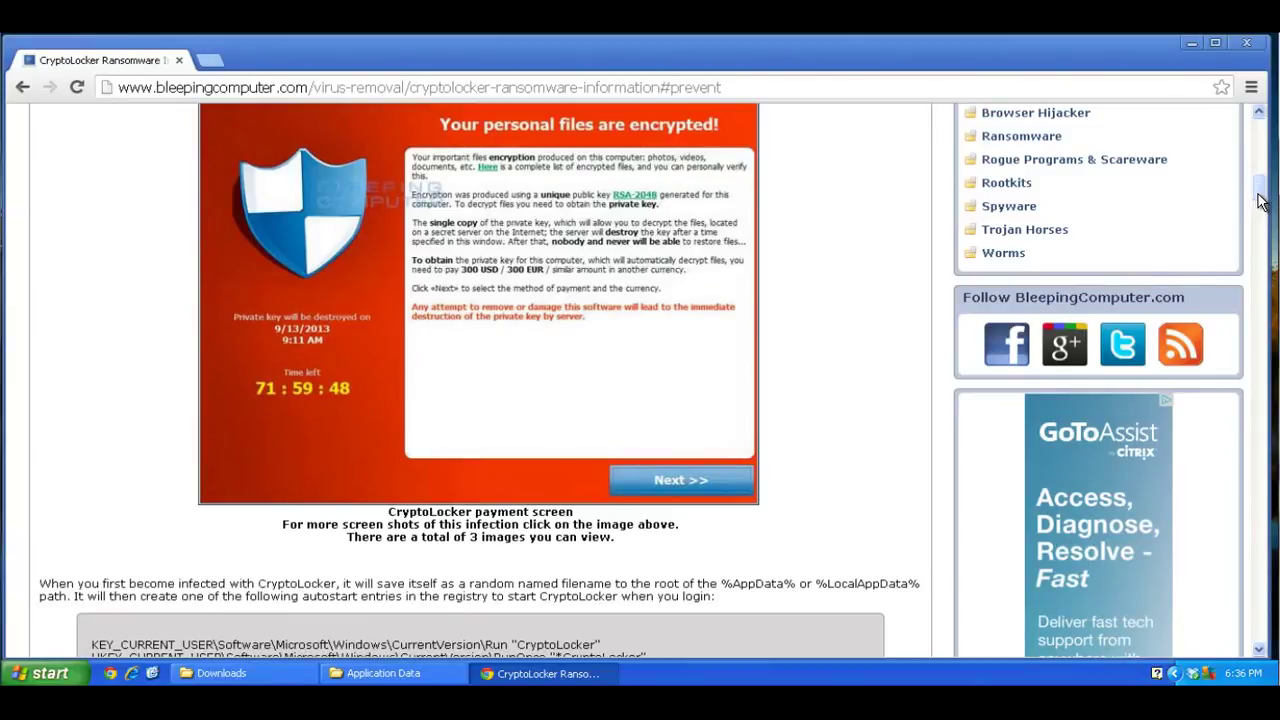
{"action": "left_click_drag", "start_coordinate": [1260, 200], "coordinate": [1260, 135]}
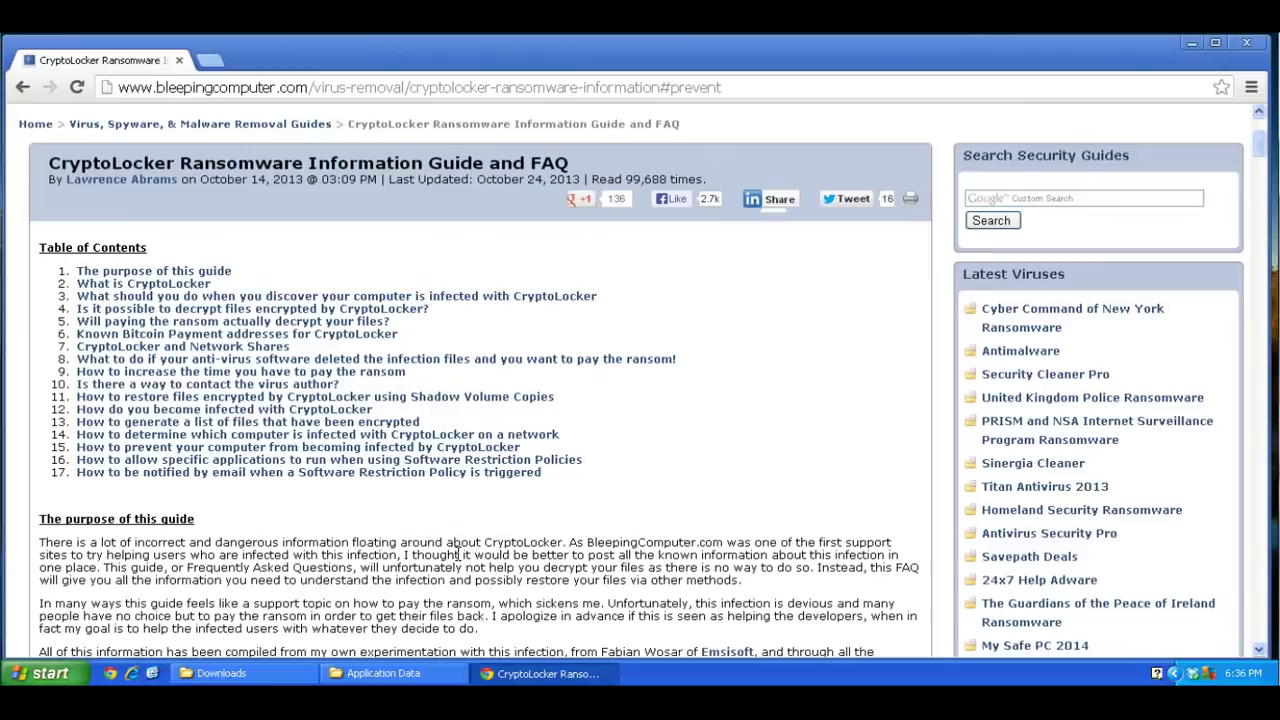
{"action": "left_click", "coordinate": [256, 462]}
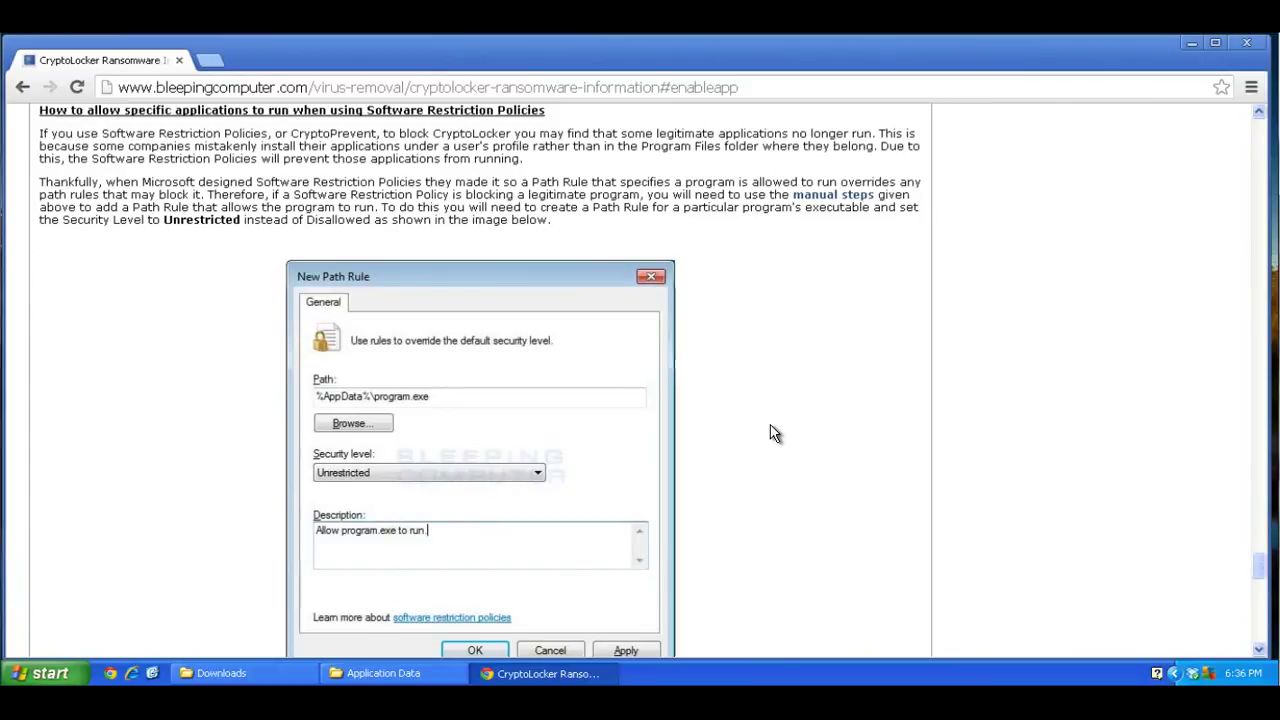
{"action": "scroll", "coordinate": [771, 432], "scroll_direction": "down", "scroll_amount": 1}
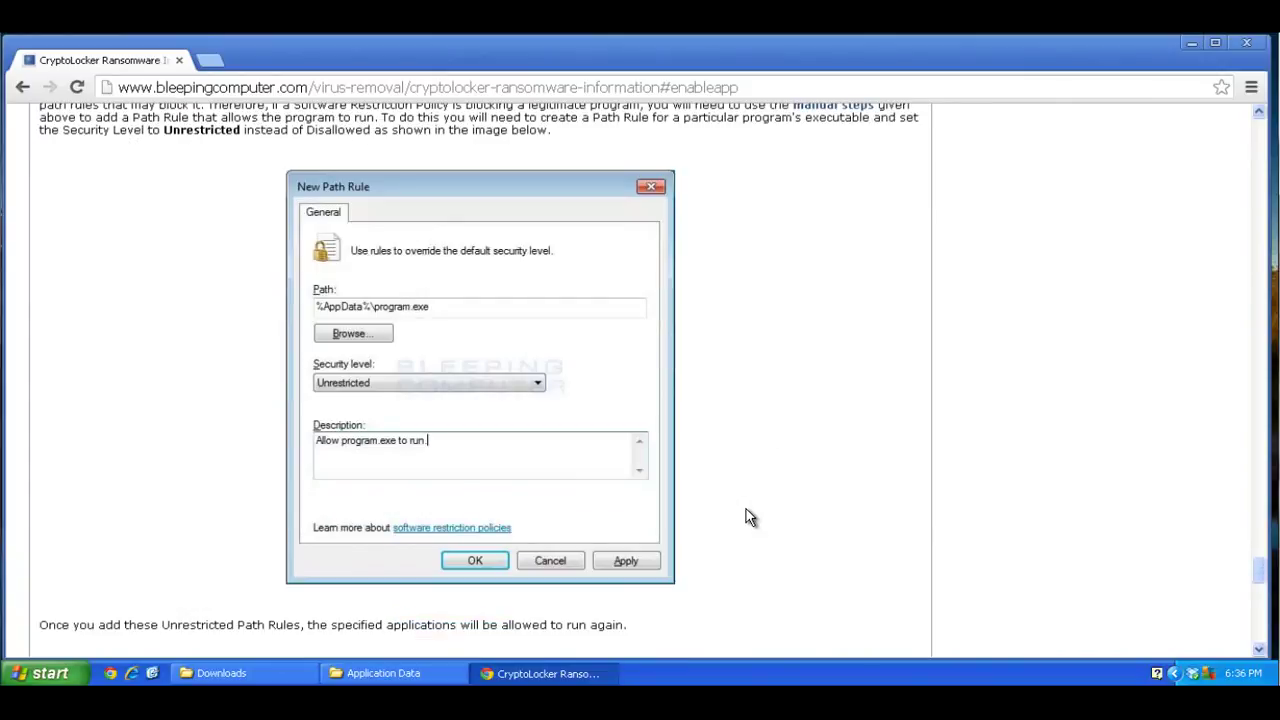
{"action": "left_click", "coordinate": [1189, 44]}
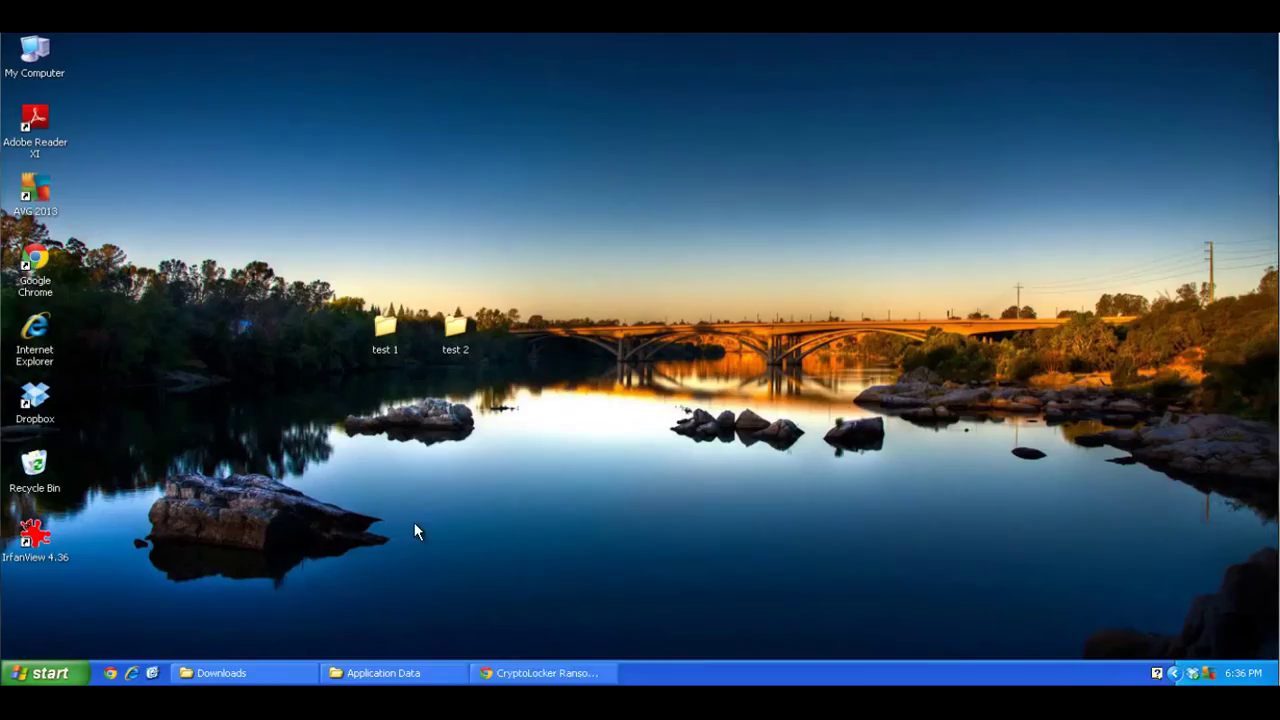
- Launch CryptoPrevent.exe from the Downloads CryptoPrevent folder, allowing it past the security warning
{"action": "left_click", "coordinate": [251, 673]}
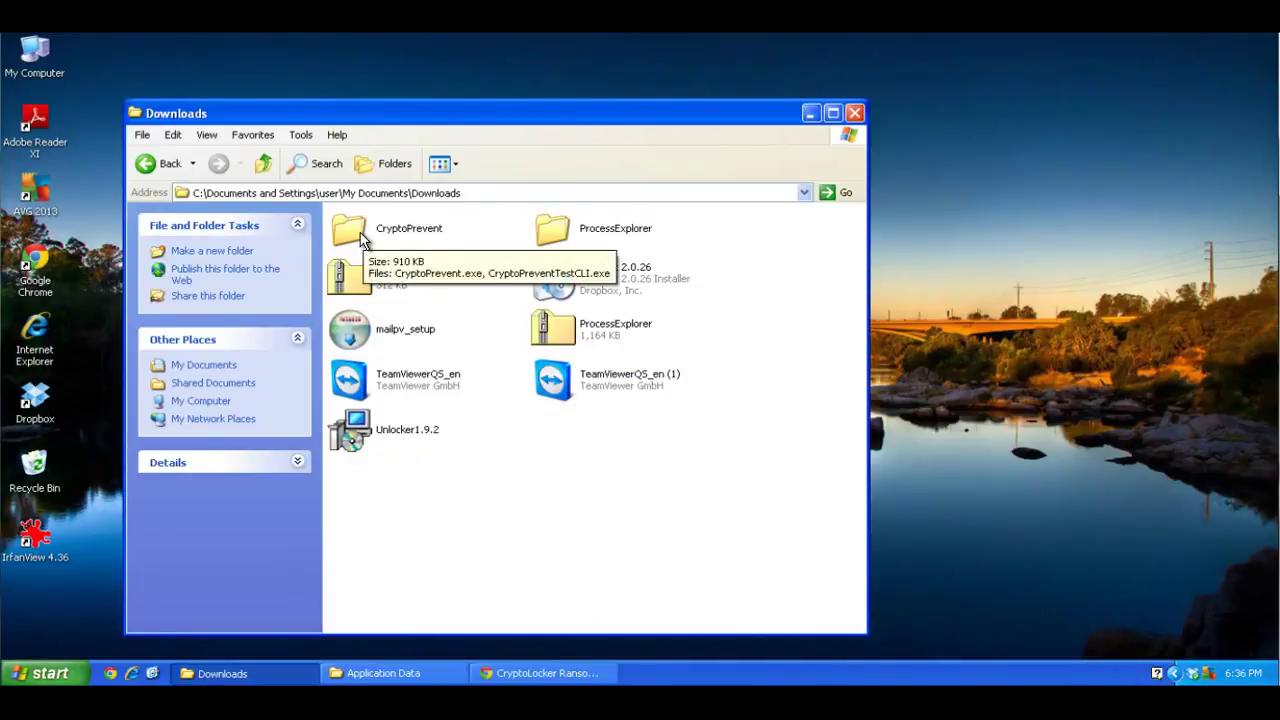
{"action": "double_click", "coordinate": [362, 238]}
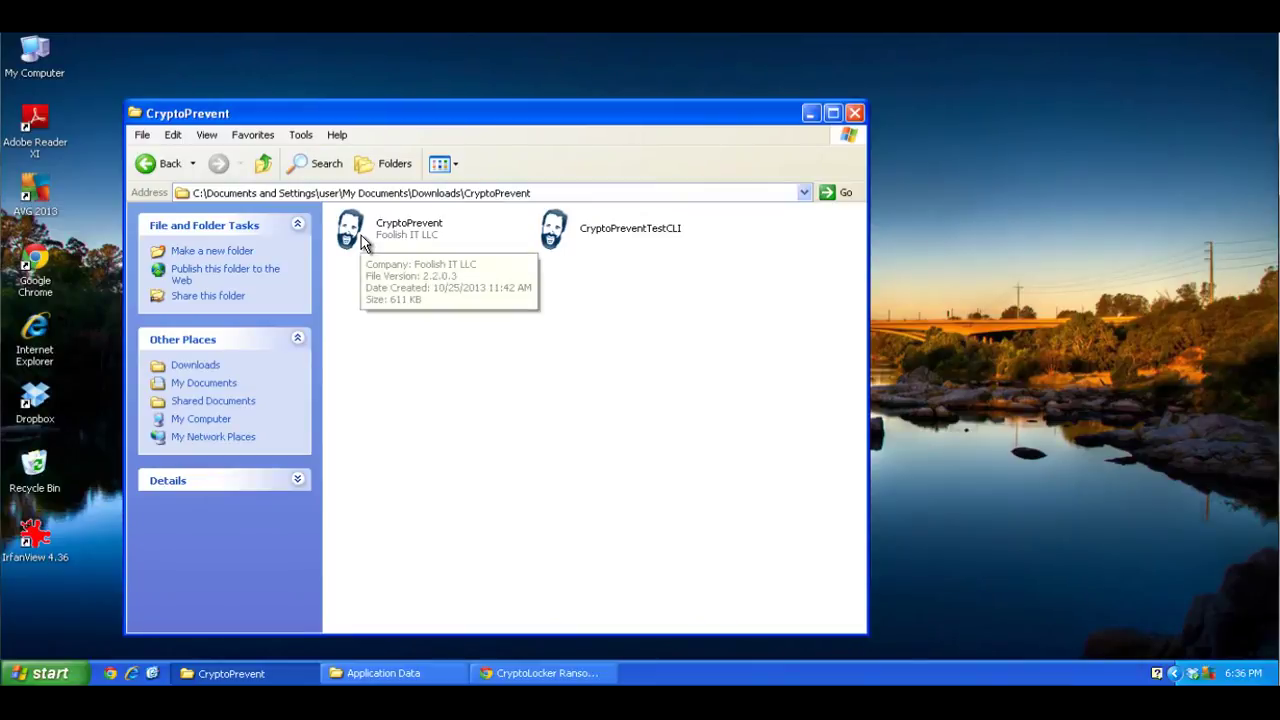
{"action": "double_click", "coordinate": [361, 238]}
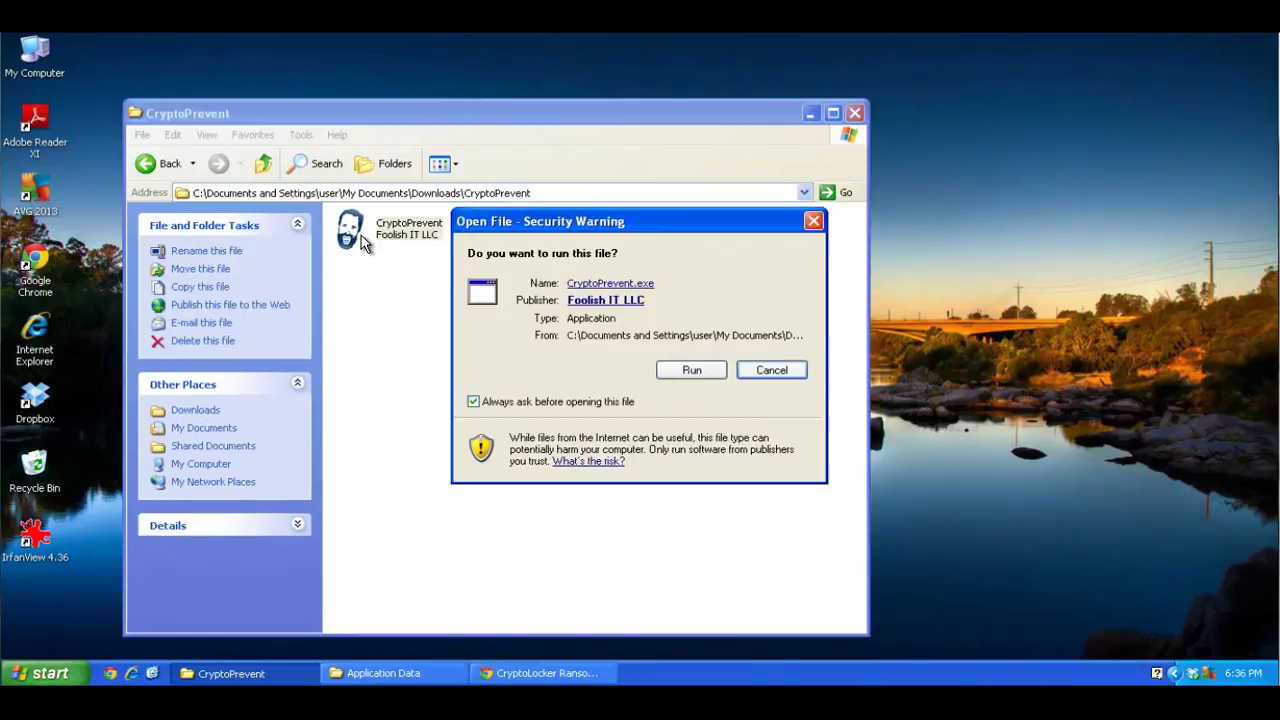
{"action": "left_click", "coordinate": [680, 368]}
{"action": "left_click", "coordinate": [624, 484]}
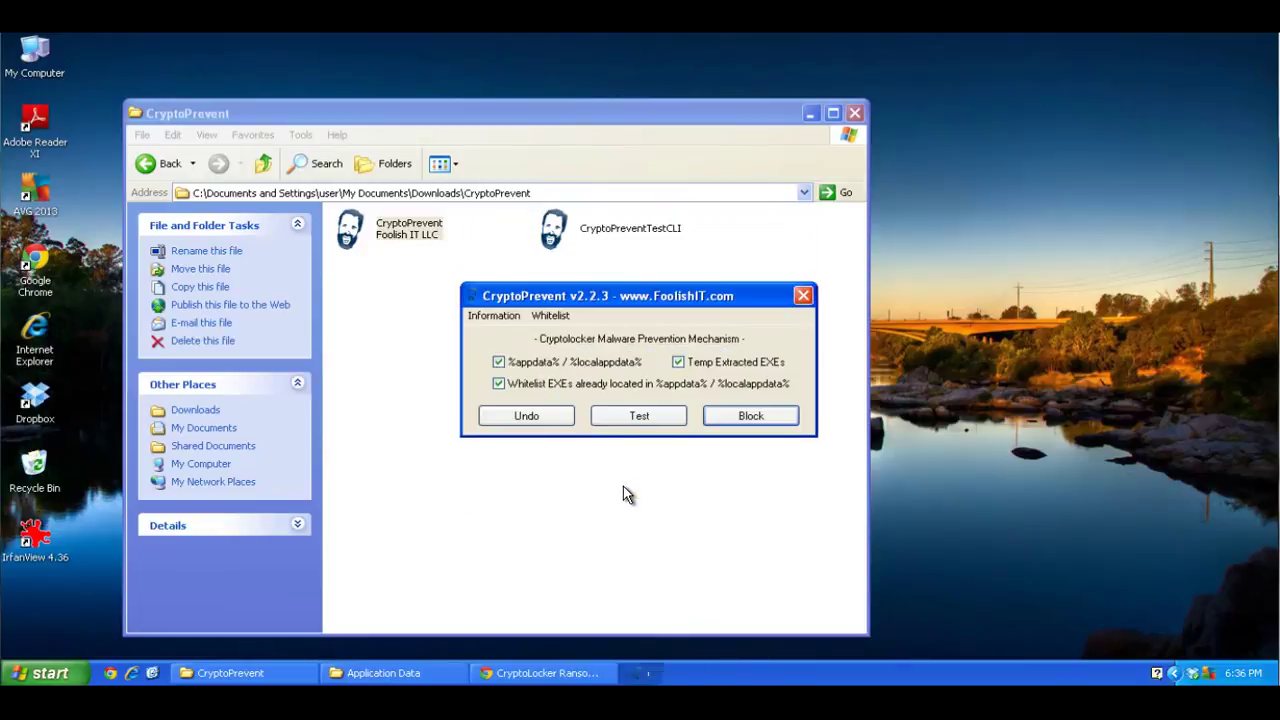
- Undo the blocking and whitelist policies, decline the restart, and close CryptoPrevent
{"action": "left_click", "coordinate": [528, 416]}
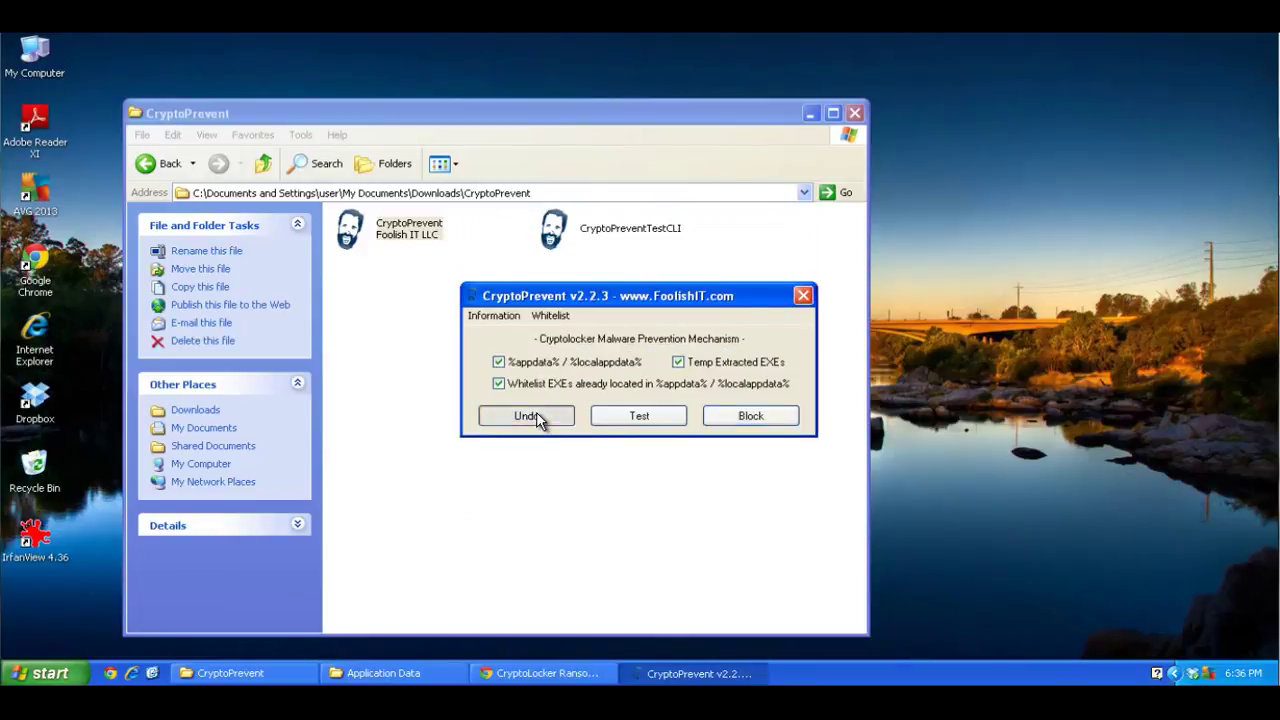
{"action": "left_click", "coordinate": [600, 406]}
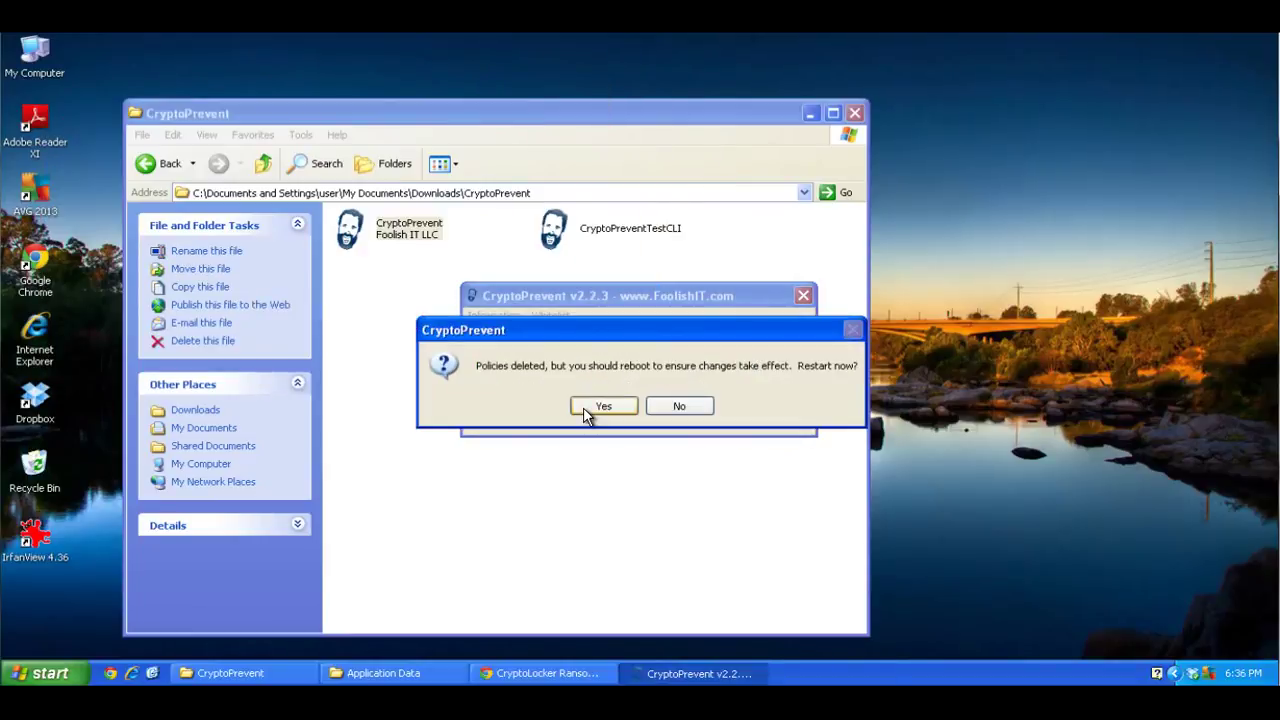
{"action": "left_click", "coordinate": [659, 408]}
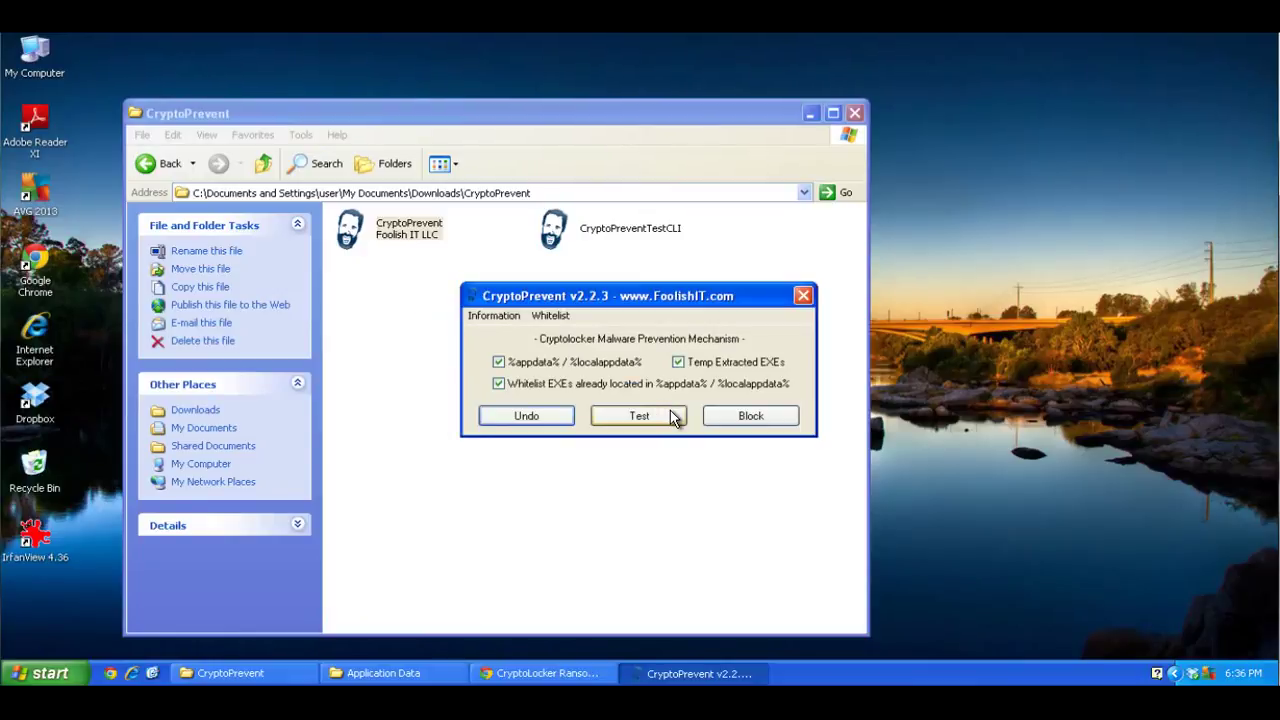
{"action": "left_click", "coordinate": [804, 297]}
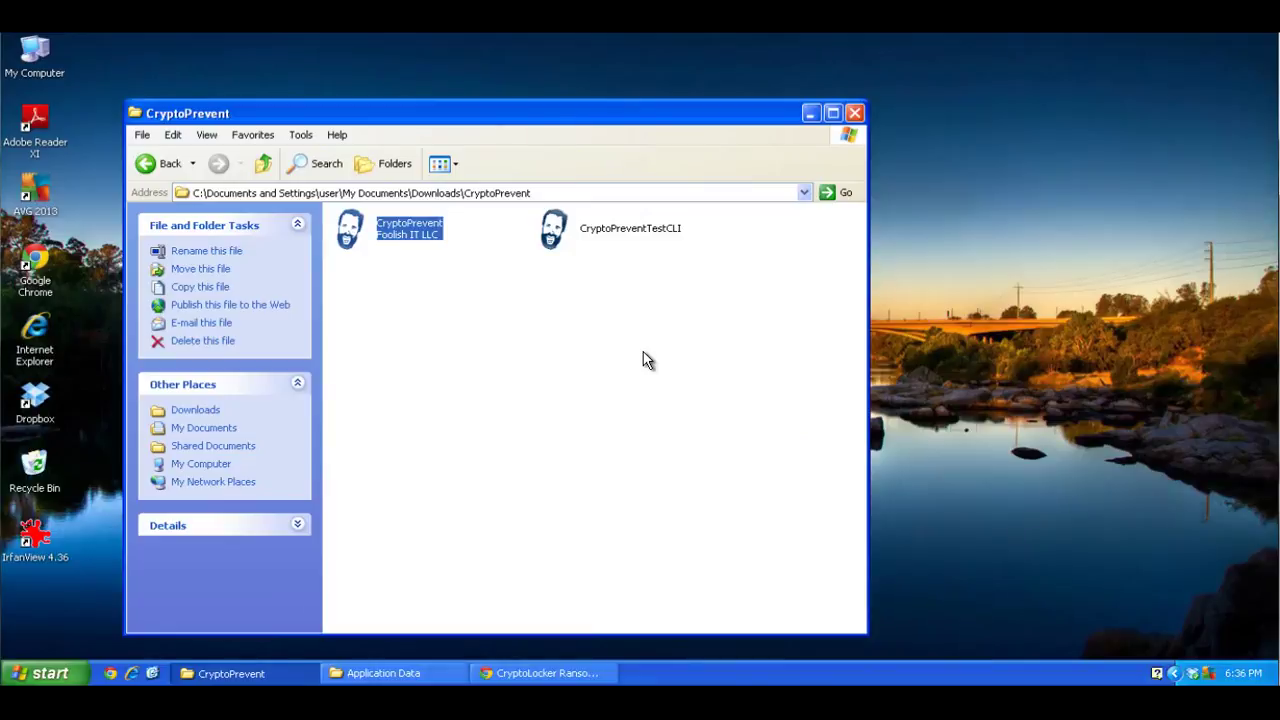
- Minimise the folder and scroll the Chrome CryptoLocker guide up to the payment screen image
{"action": "left_click", "coordinate": [811, 113]}
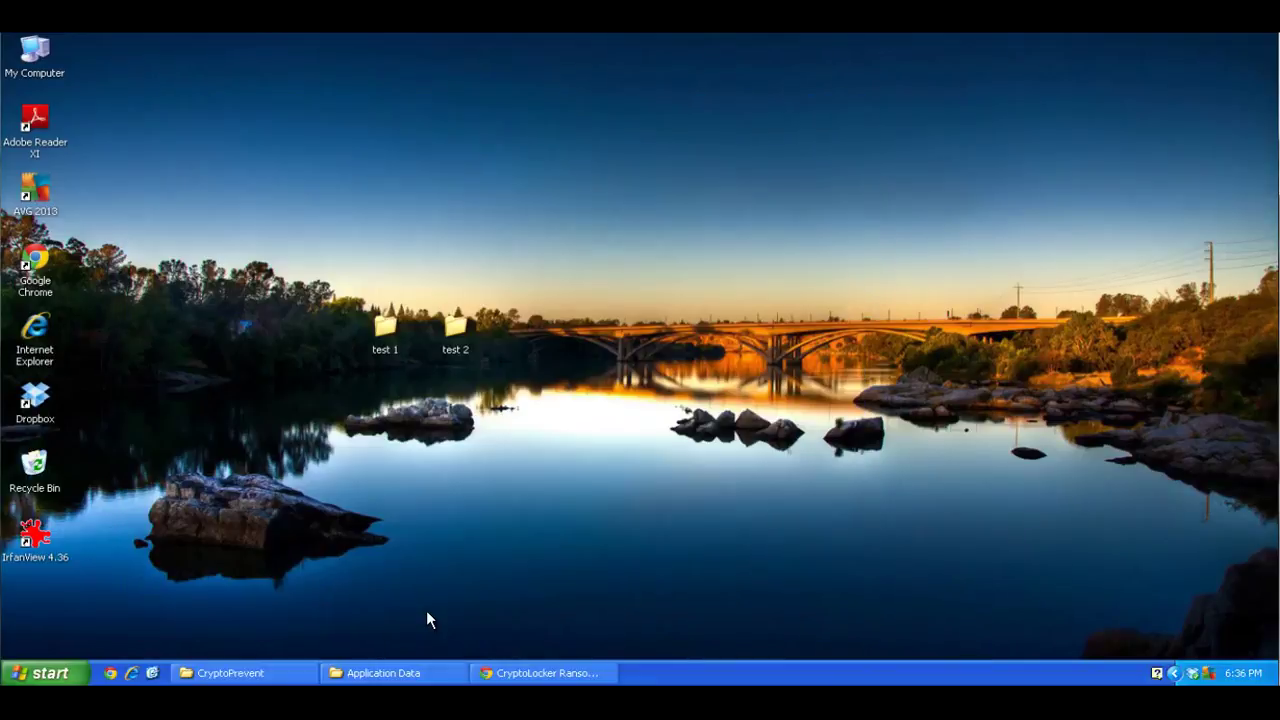
{"action": "left_click", "coordinate": [508, 673]}
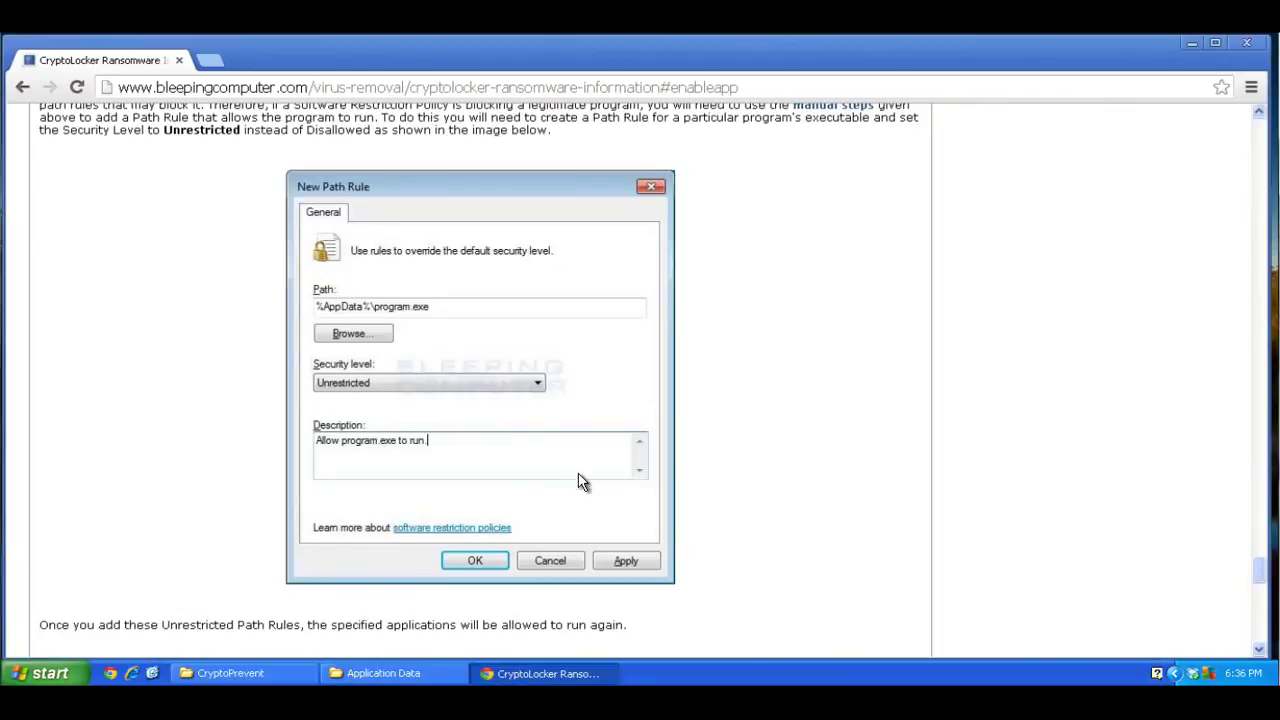
{"action": "left_click", "coordinate": [1260, 453]}
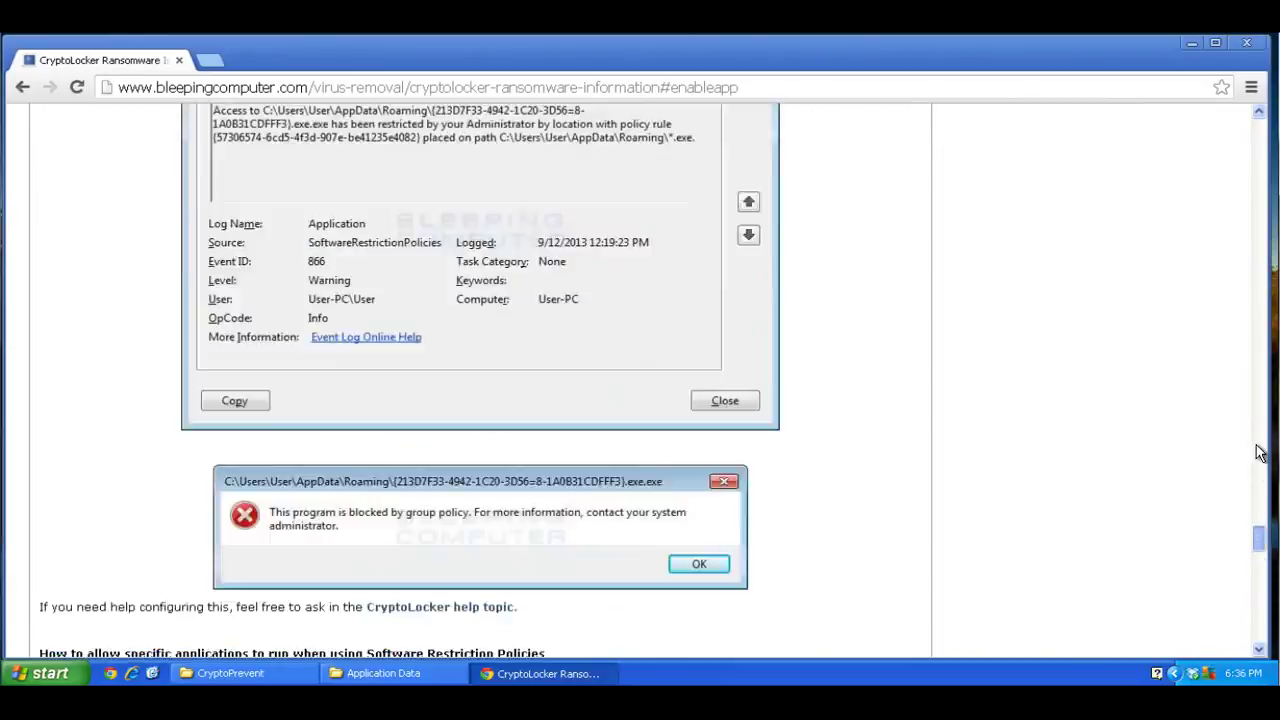
{"action": "left_click_drag", "start_coordinate": [1260, 453], "coordinate": [1251, 194]}
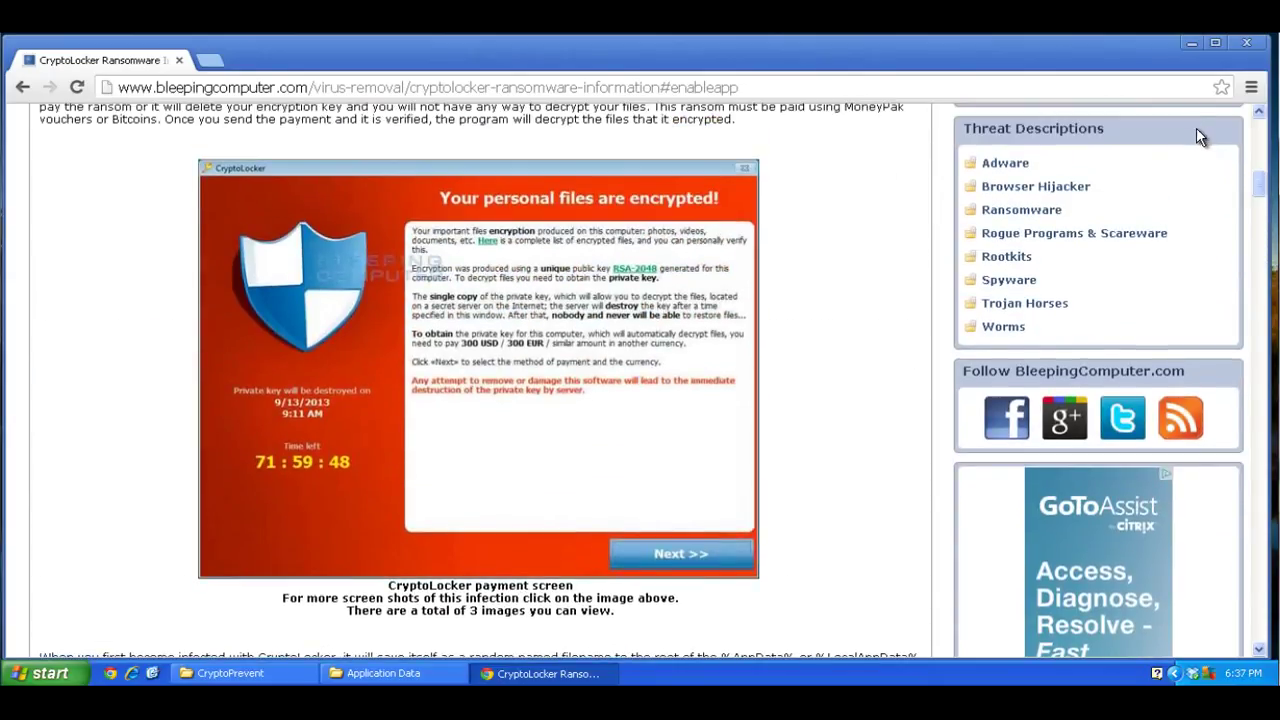